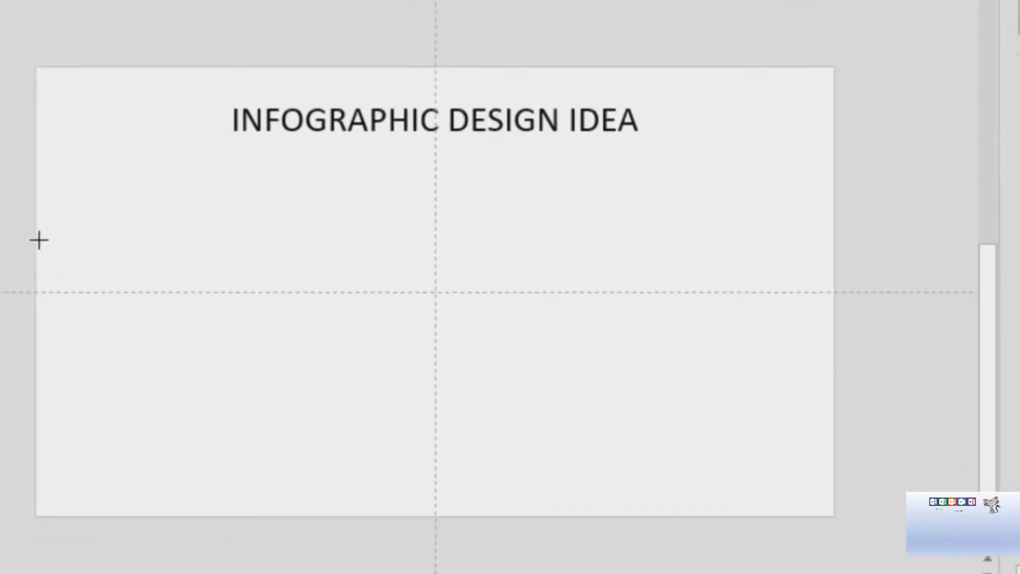
Draw a wide rectangle across the full slide width beneath the title
mouse_move(37, 235)
left_mouse_down()
mouse_move(749, 357)
mouse_move(841, 347)
left_mouse_up()
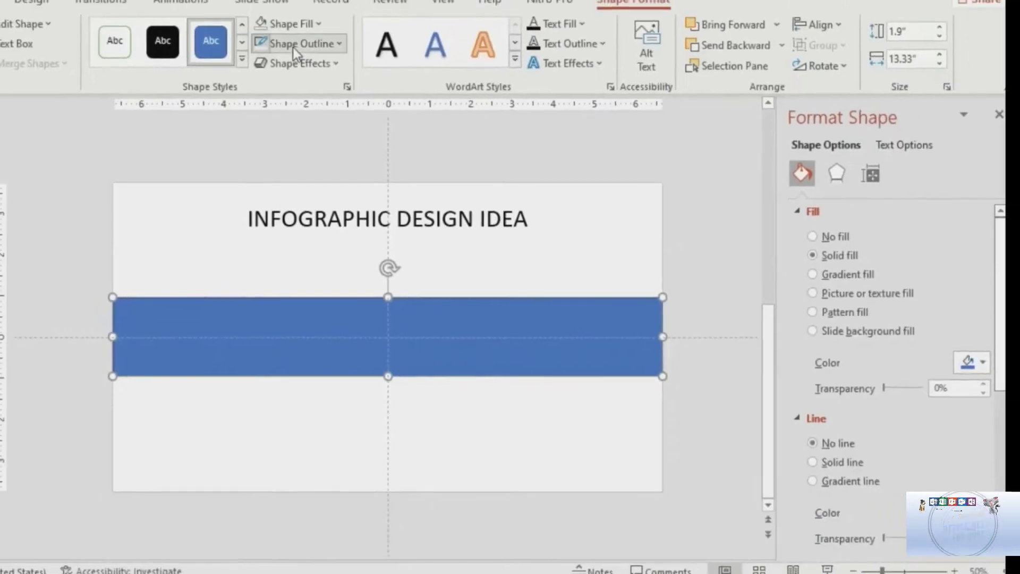
Remove the band's outline and fill it with light grey
left_click(294, 45)
left_click(301, 230)
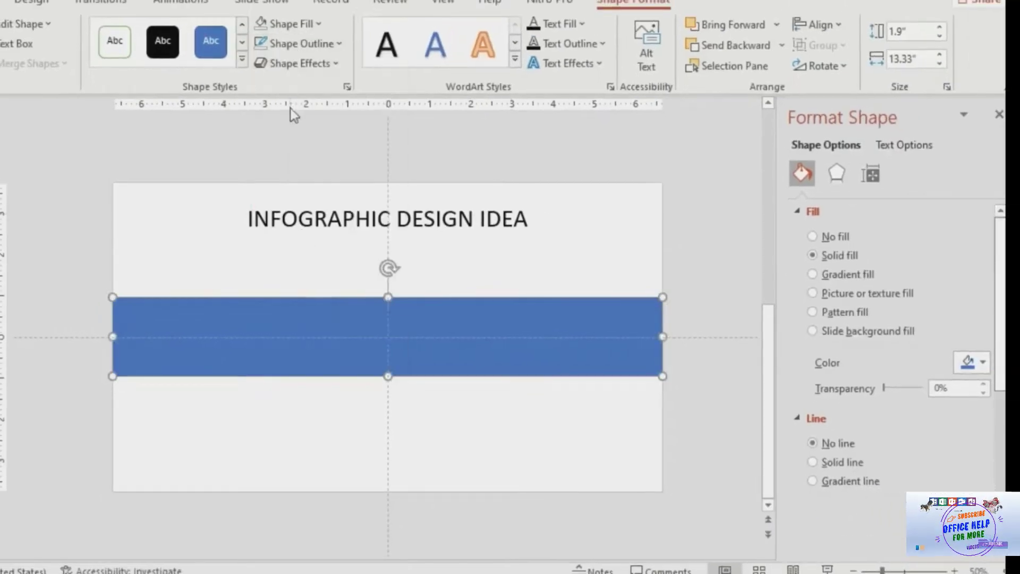
left_click(291, 25)
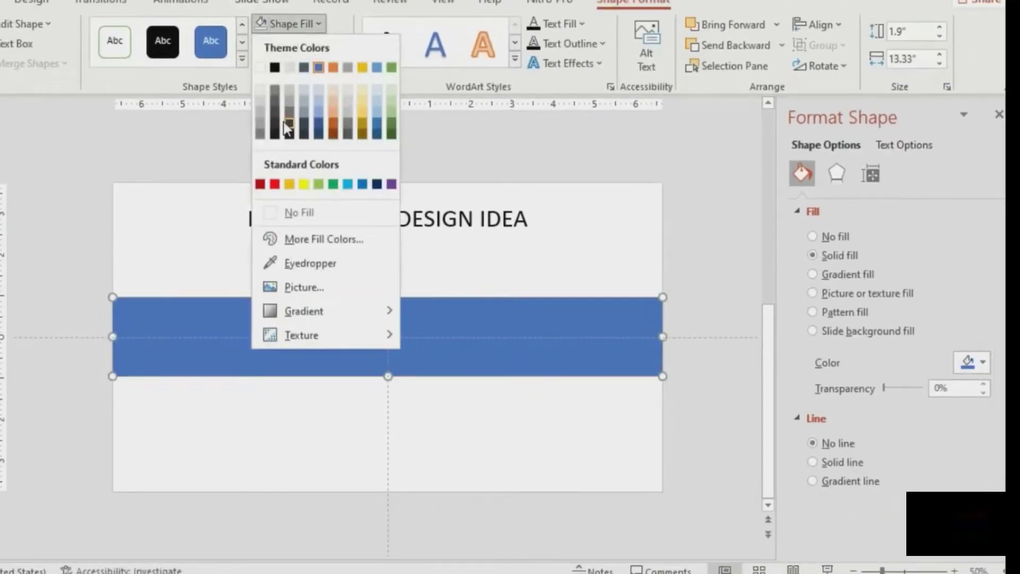
left_click(261, 101)
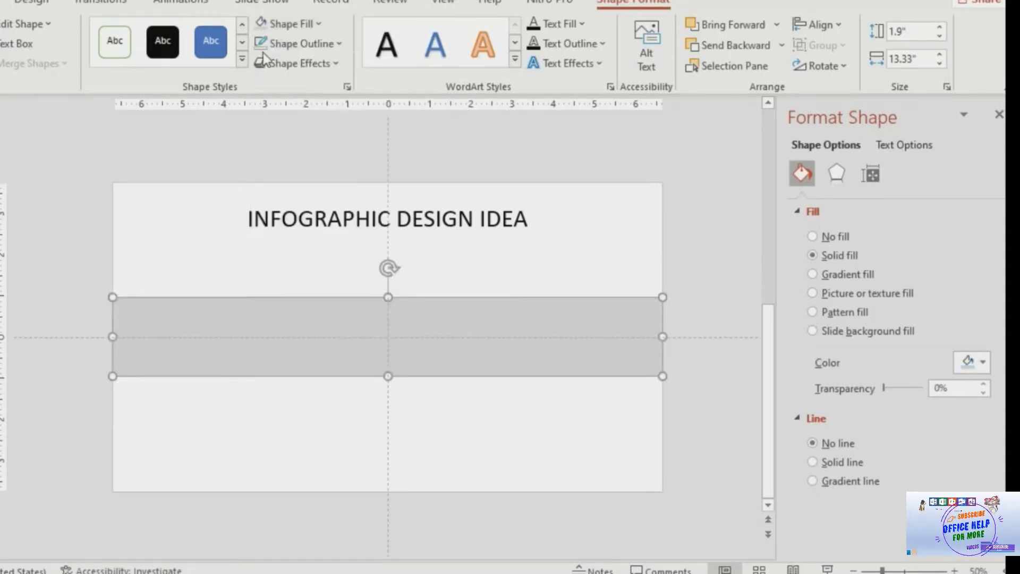
left_click(279, 25)
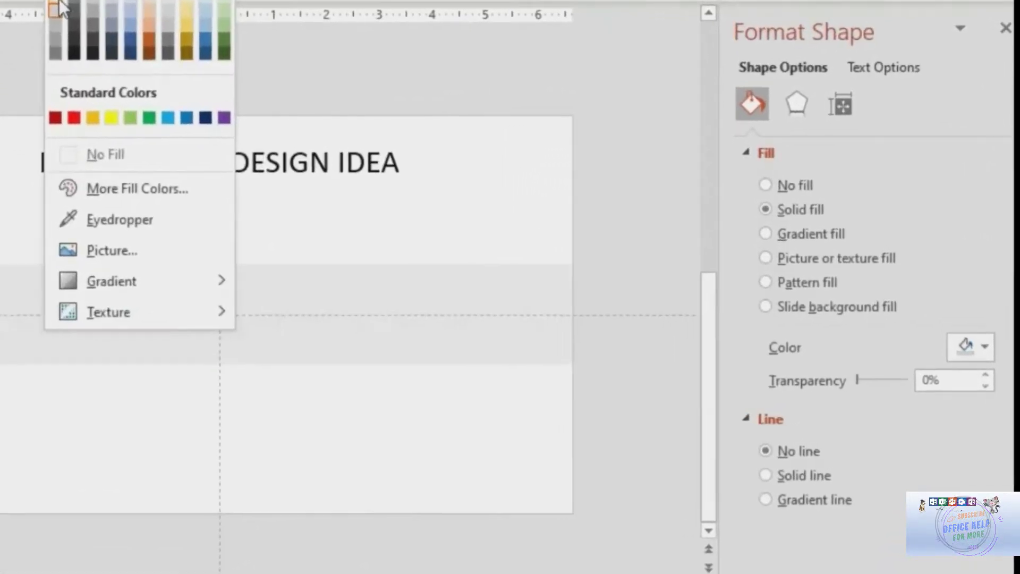
left_click(256, 87)
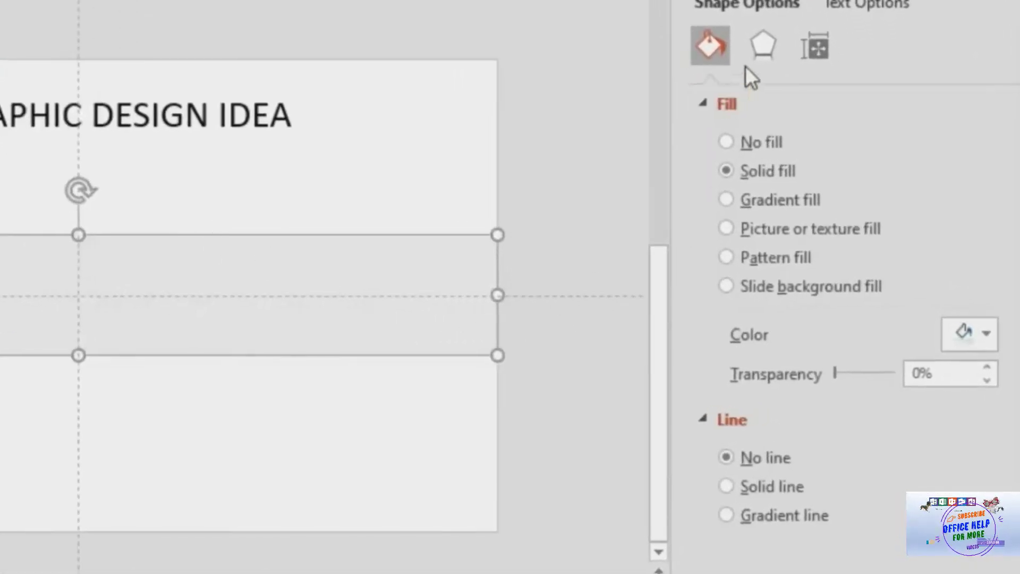
Give the grey band an Outer shadow preset
left_click(760, 49)
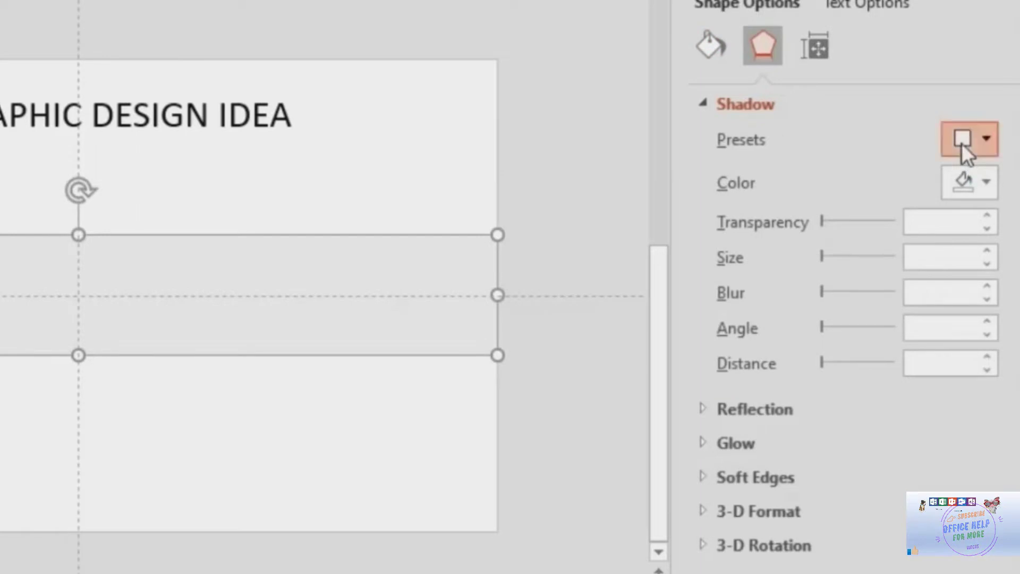
left_click(961, 142)
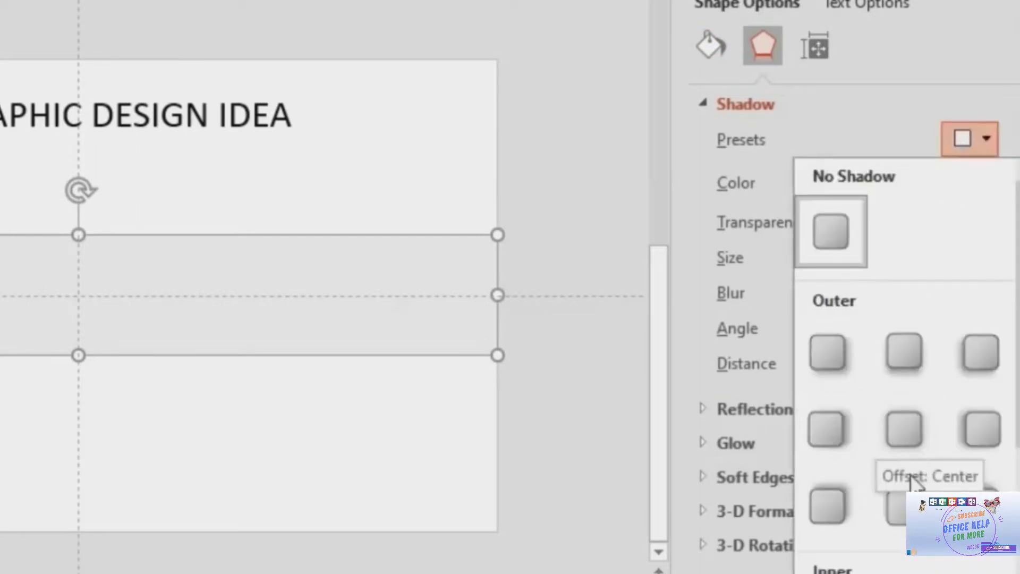
left_click(903, 351)
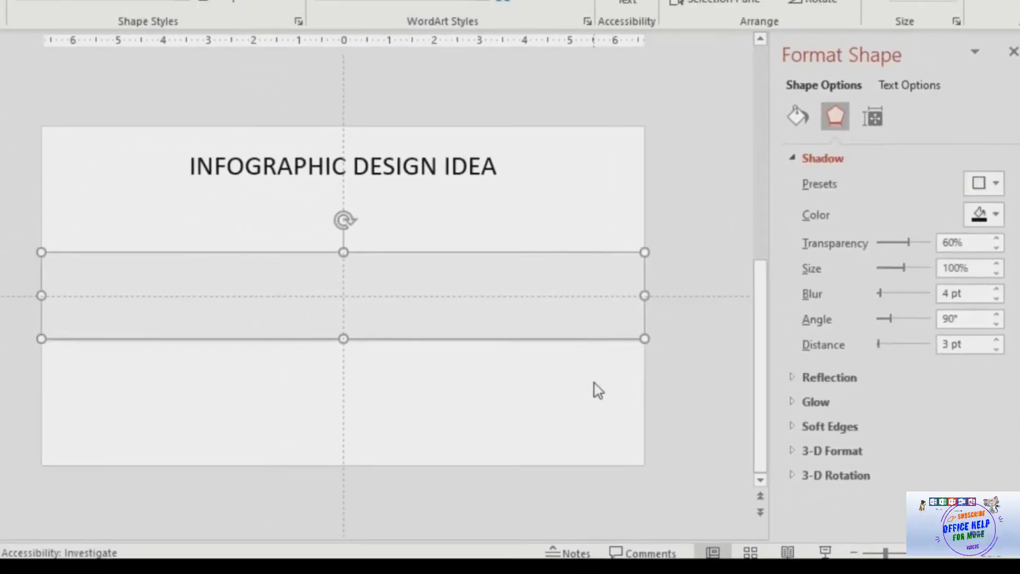
left_click(598, 390)
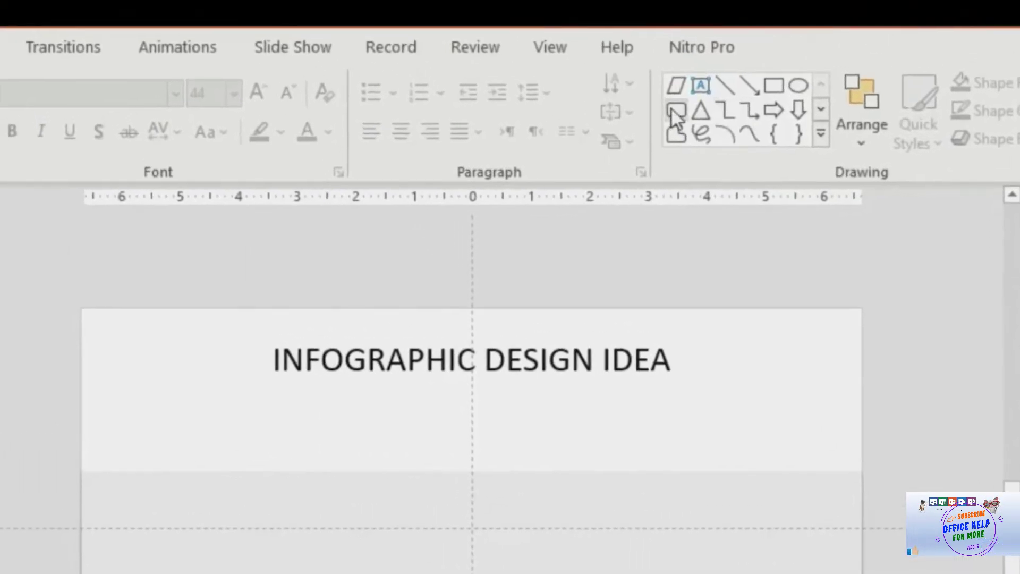
Draw a tall rounded rectangle on the left of the band and align it
left_click(675, 111)
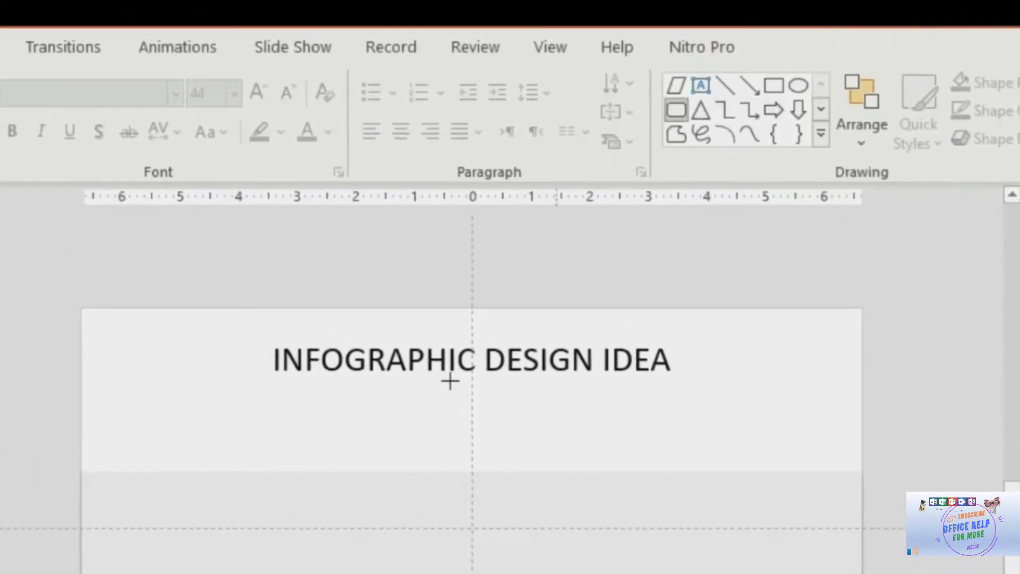
left_click_drag(150, 357, 226, 428)
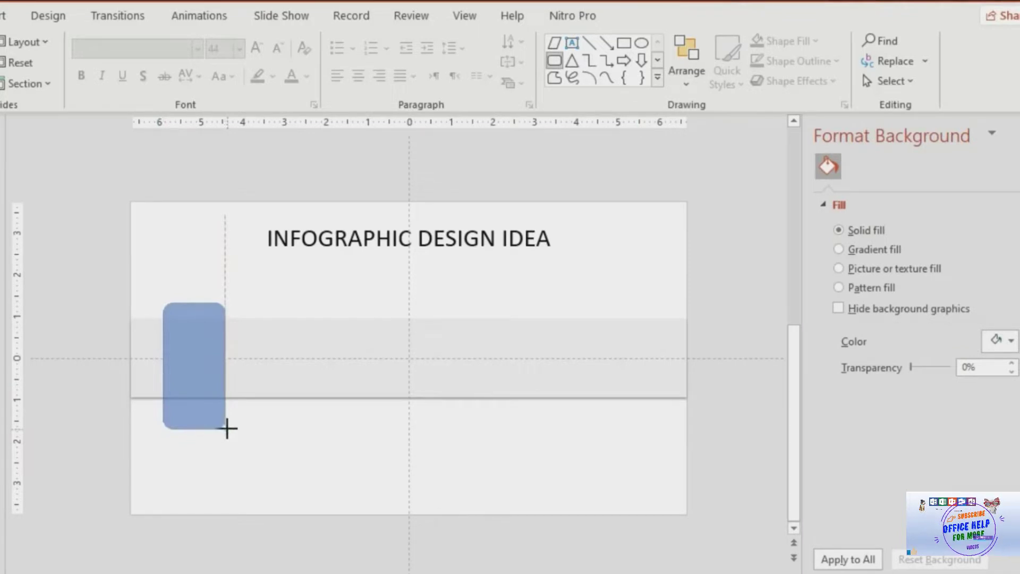
left_click_drag(227, 428, 227, 439)
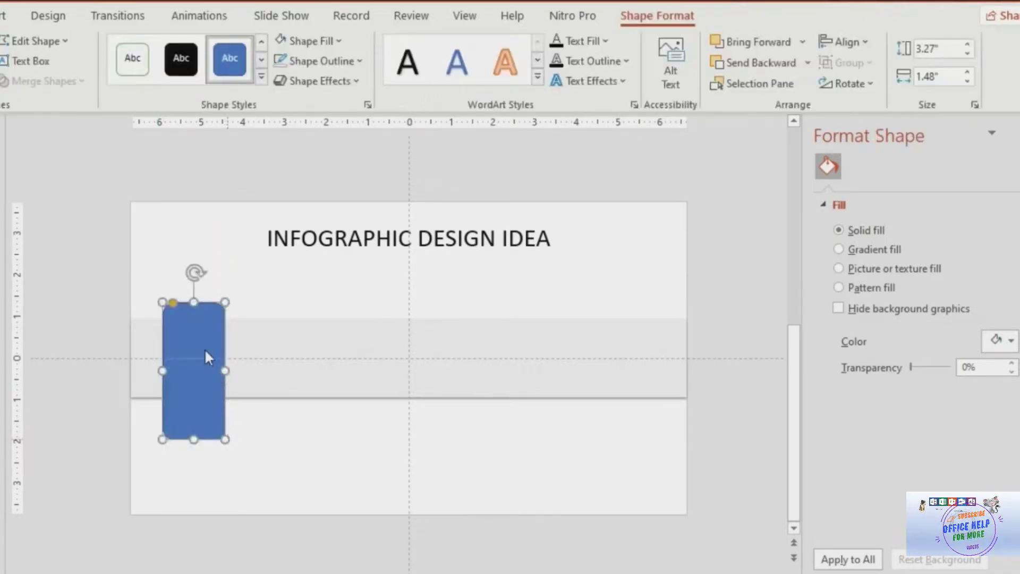
left_click_drag(205, 351, 203, 340)
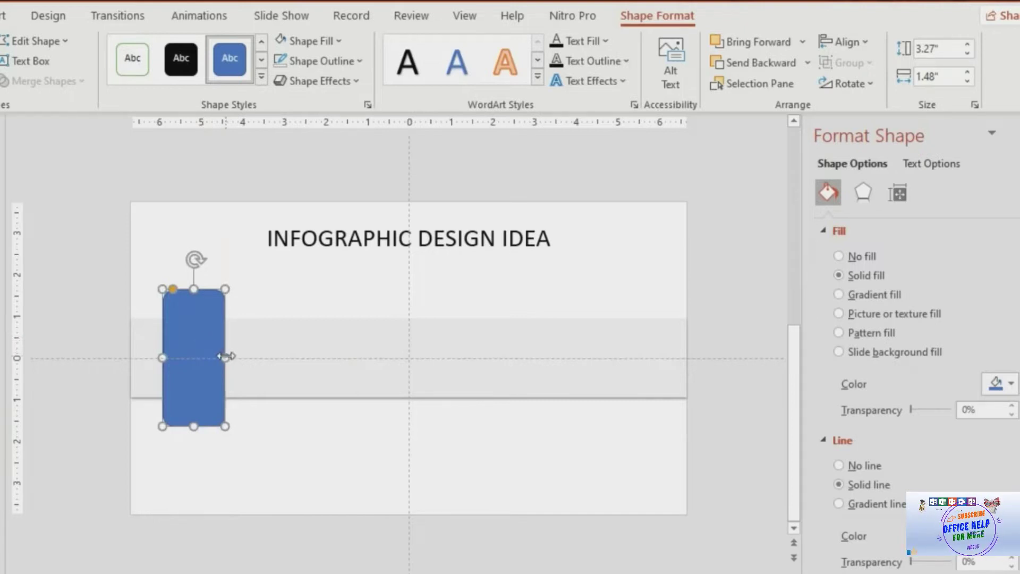
Remove the rounded rectangle's outline and send it behind the grey band
left_click(299, 63)
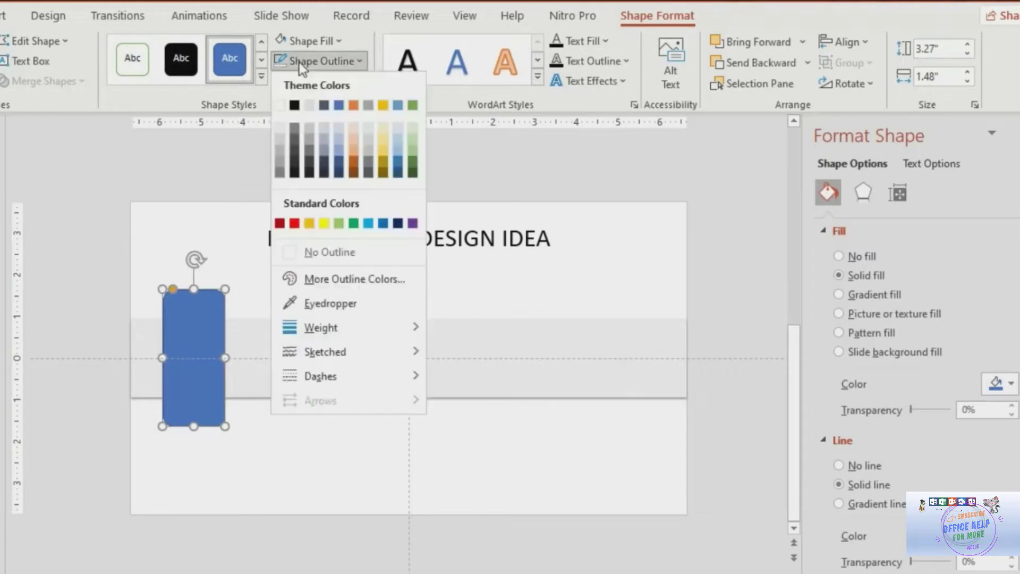
left_click(318, 249)
right_click(184, 313)
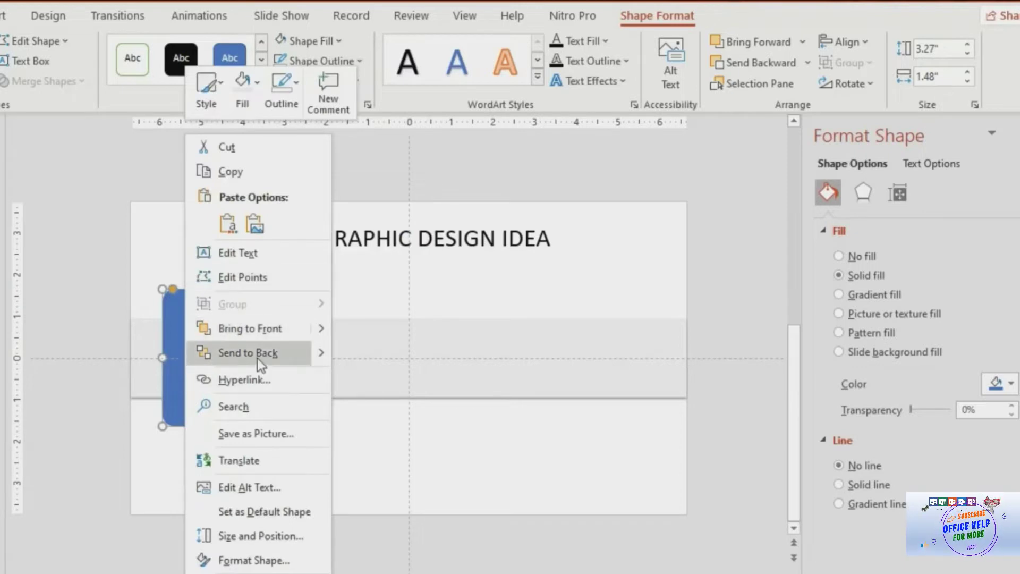
left_click(257, 354)
left_click(273, 288)
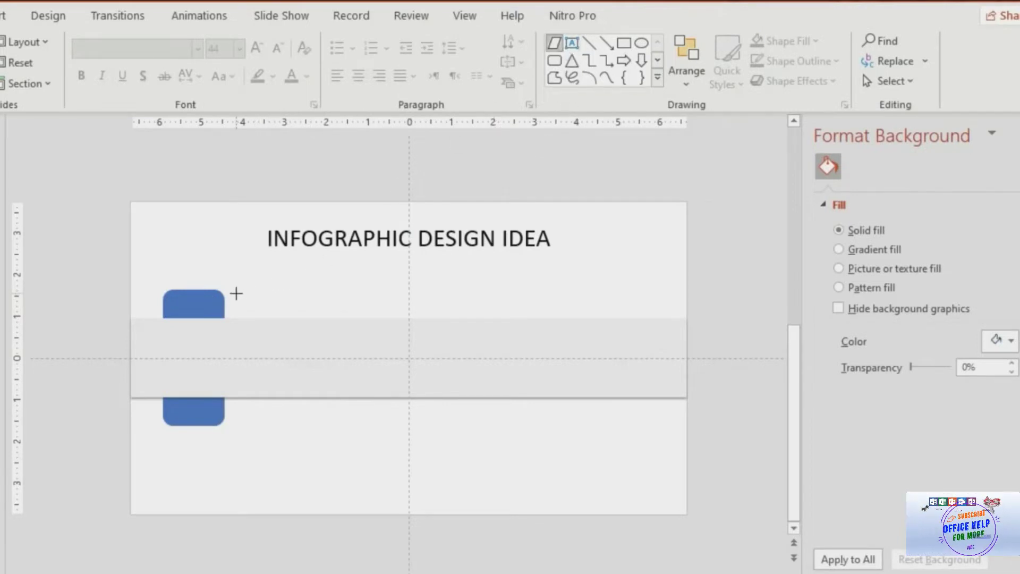
Draw a parallelogram beside the rounded rectangle and flip it vertically
left_click_drag(257, 309, 380, 407)
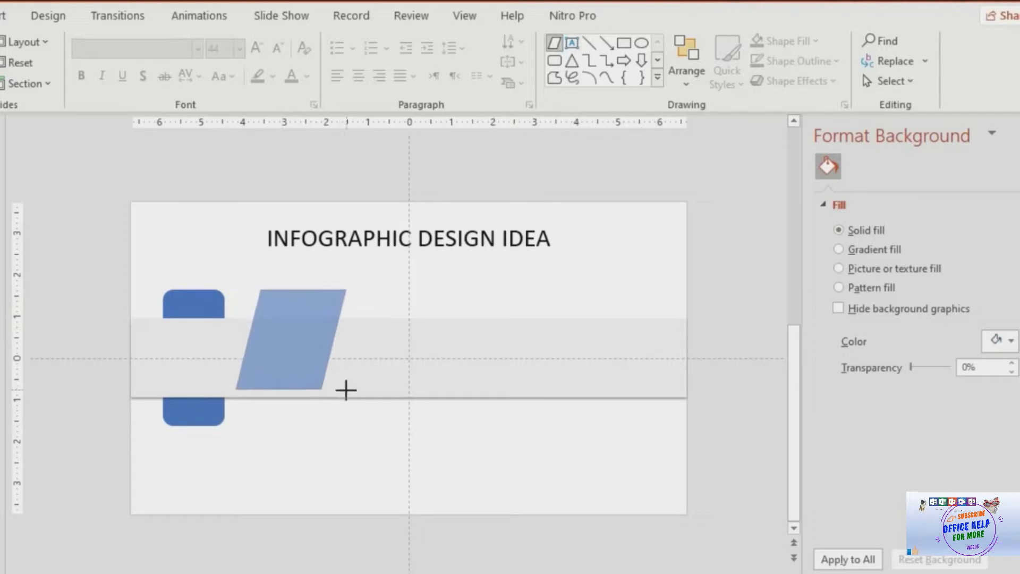
mouse_move(380, 406)
left_mouse_down()
mouse_move(334, 405)
mouse_move(306, 362)
left_mouse_up()
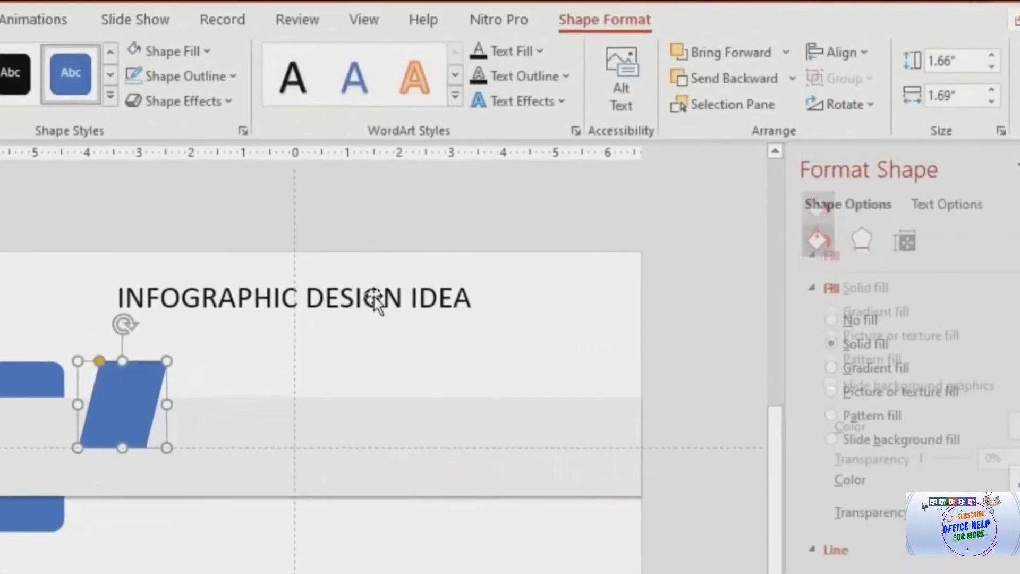
left_click(837, 109)
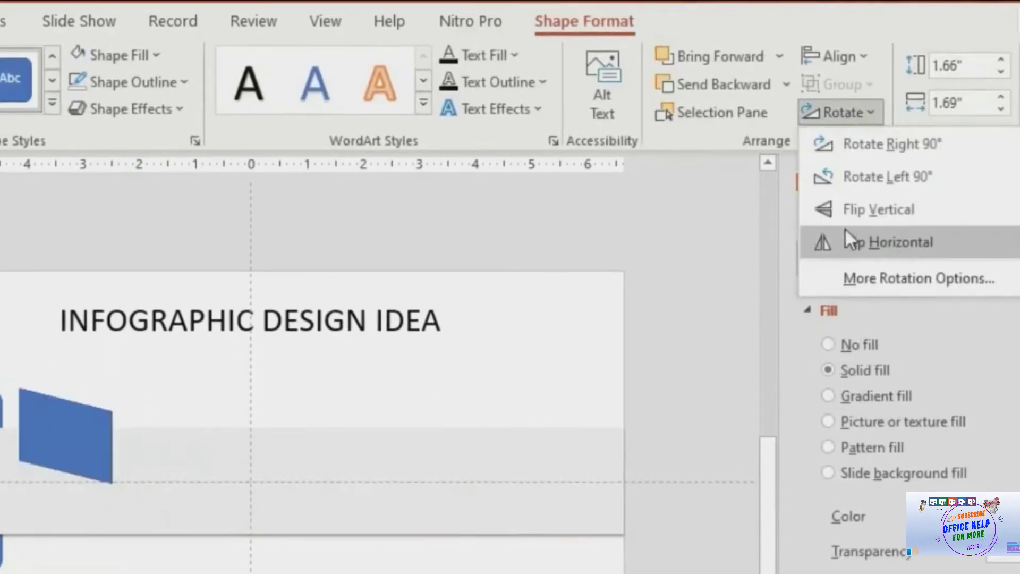
left_click(856, 210)
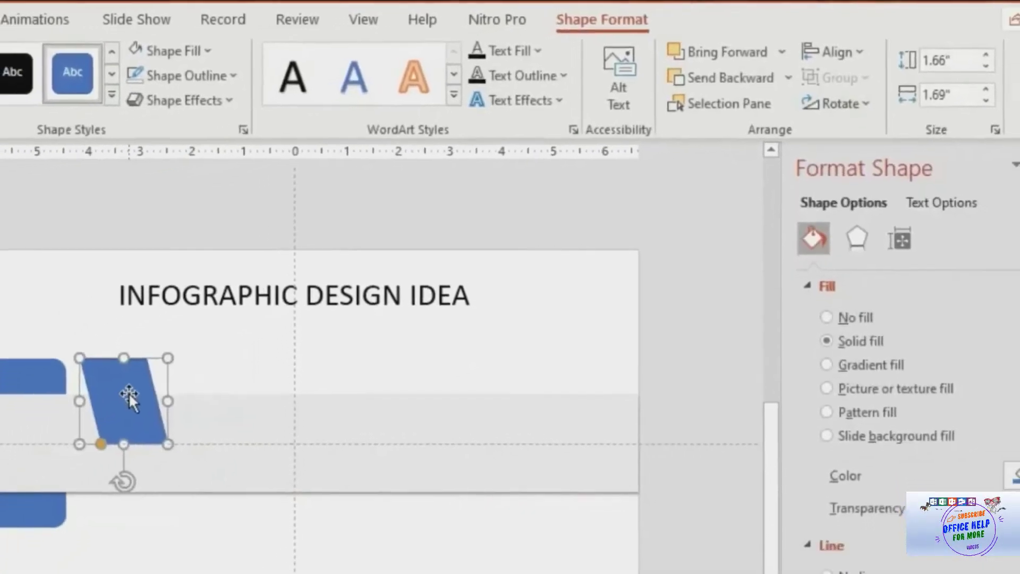
Move the parallelogram over the rounded rectangle's top, reverse its slant and widen it
left_click_drag(129, 397, 202, 320)
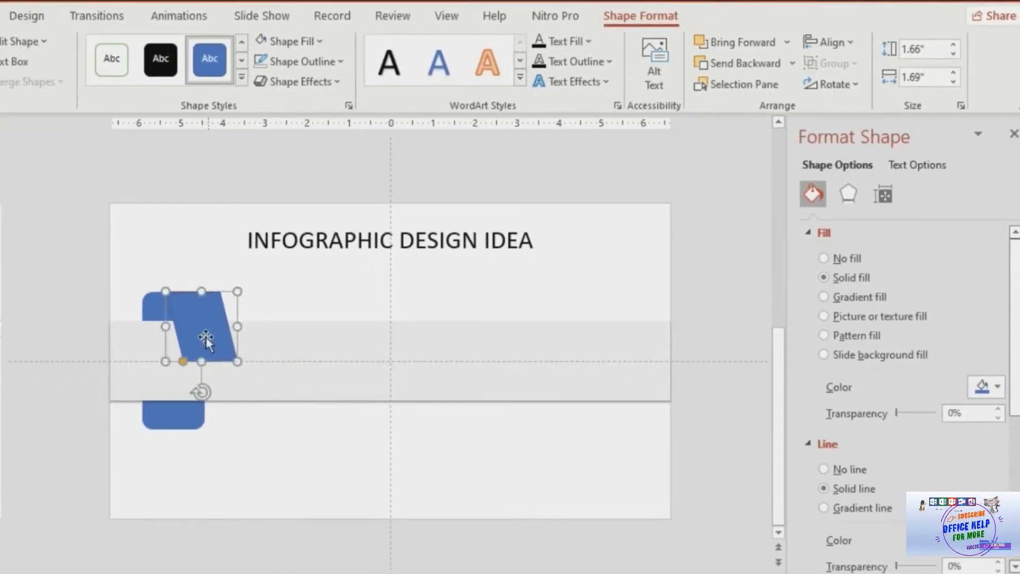
left_click_drag(183, 361, 201, 362)
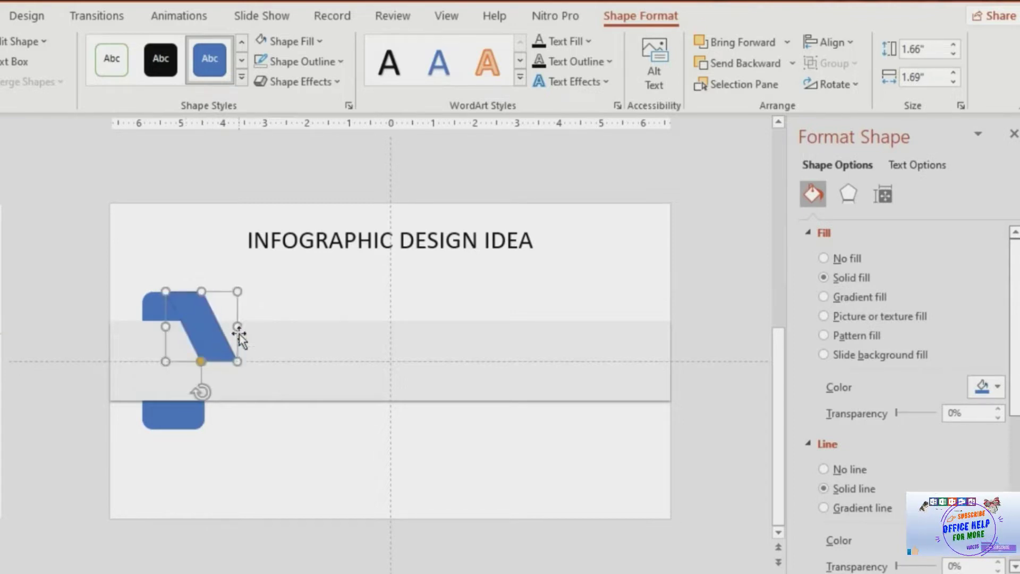
left_click_drag(239, 326, 258, 328)
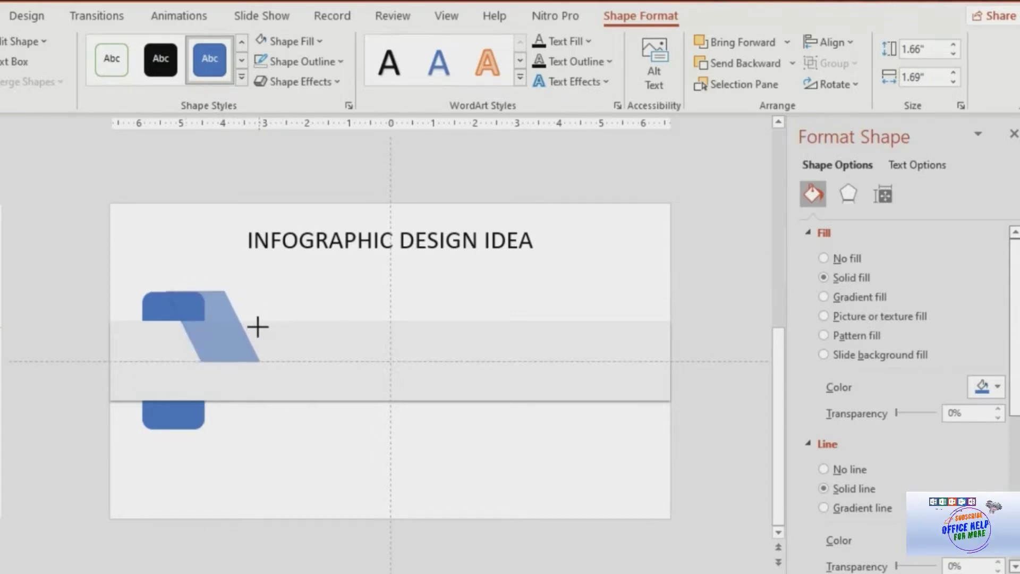
left_click_drag(257, 327, 249, 327)
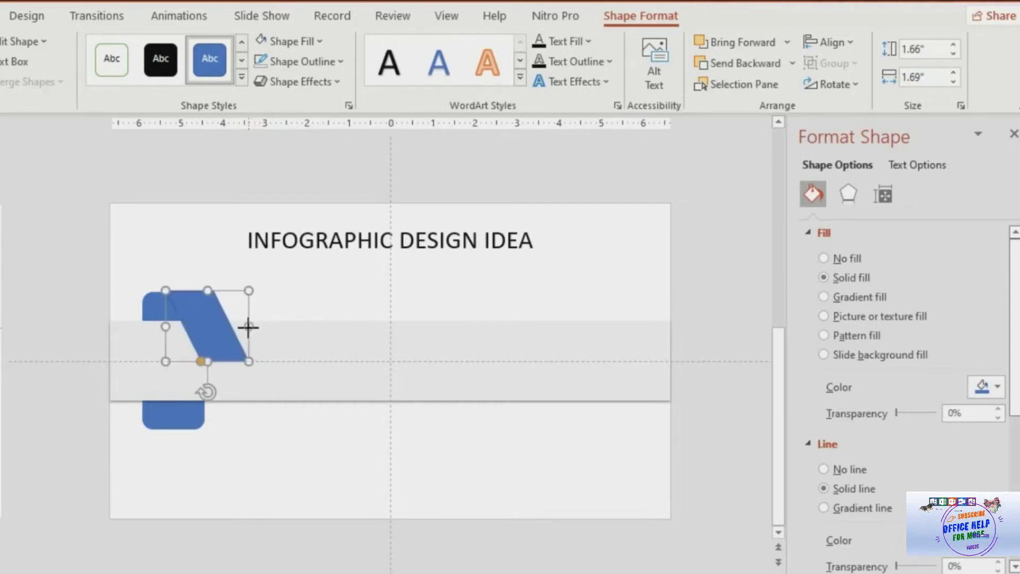
scroll(251, 354, "up", 2, "ctrl")
Reposition the parallelogram along the guides and remove its outline
left_click_drag(194, 332, 193, 323)
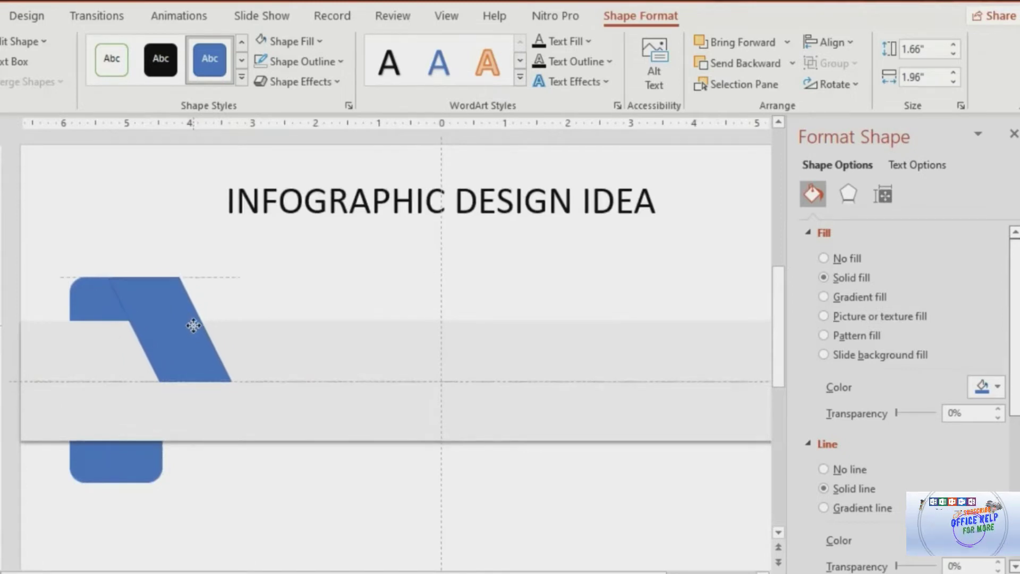
left_click_drag(192, 323, 195, 329)
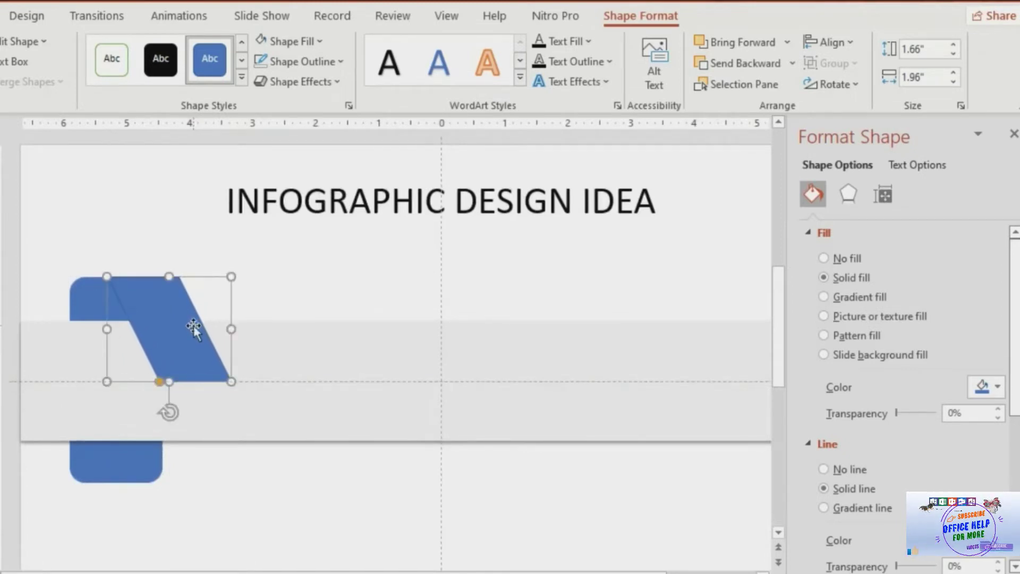
left_click(298, 64)
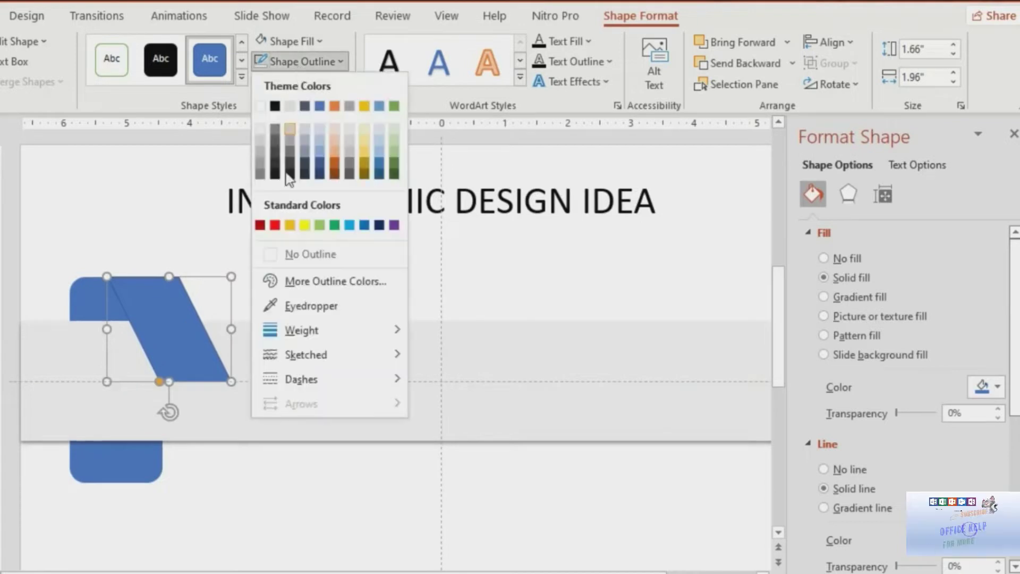
left_click(295, 255)
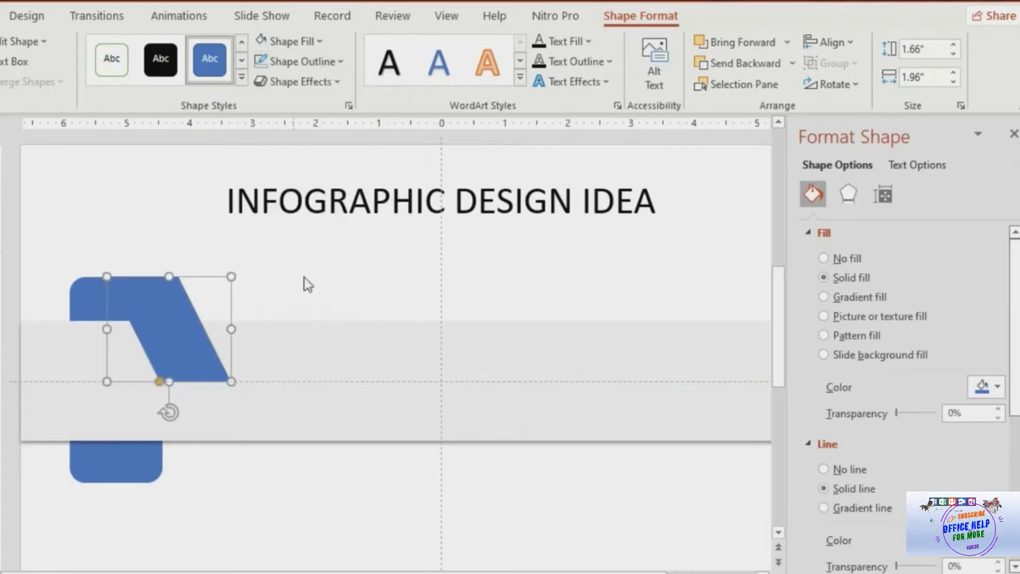
Widen the parallelogram to 2.4" and adjust its slant
left_click(248, 333)
left_click(182, 336)
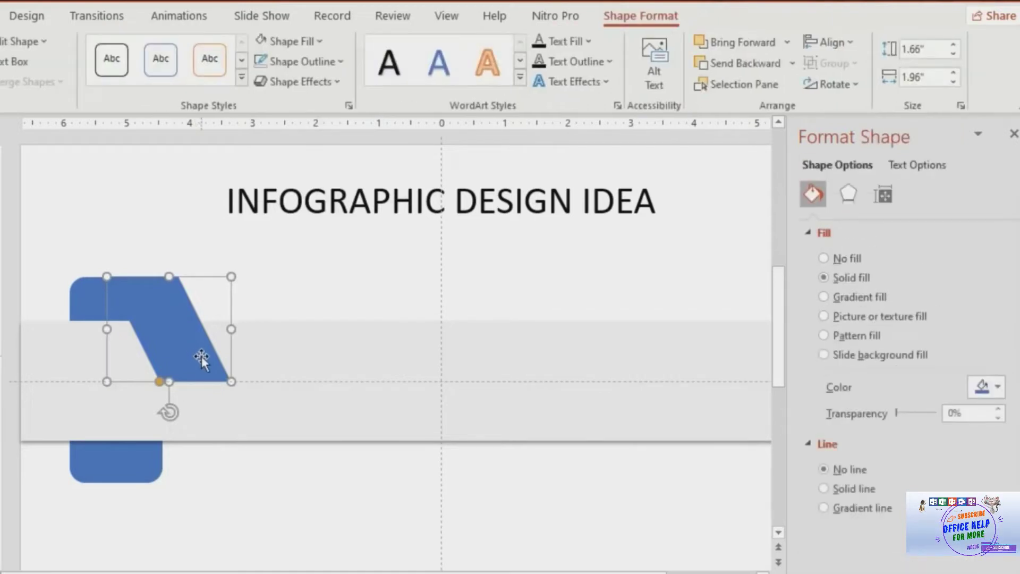
left_click_drag(231, 328, 259, 330)
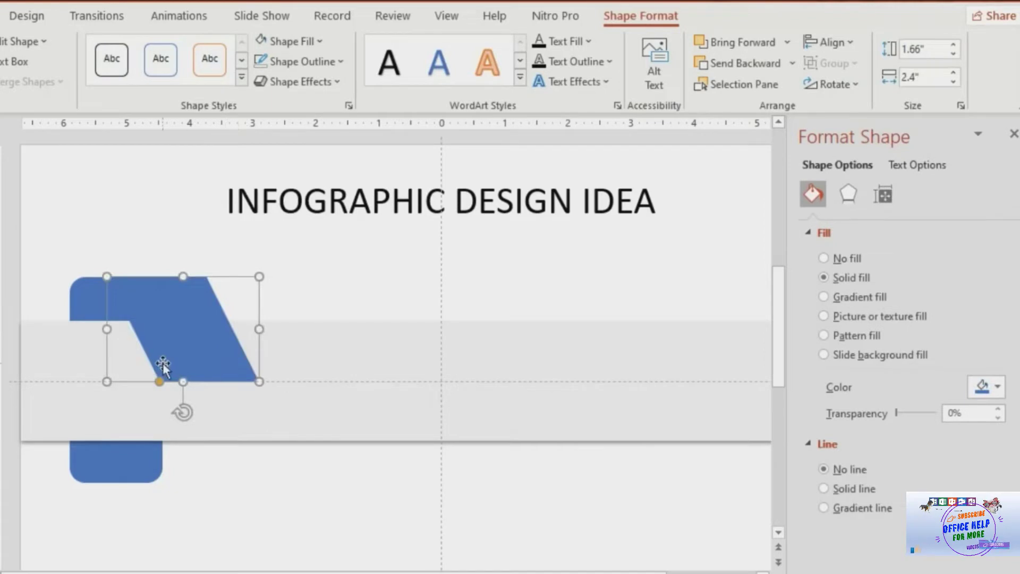
left_click_drag(158, 381, 178, 382)
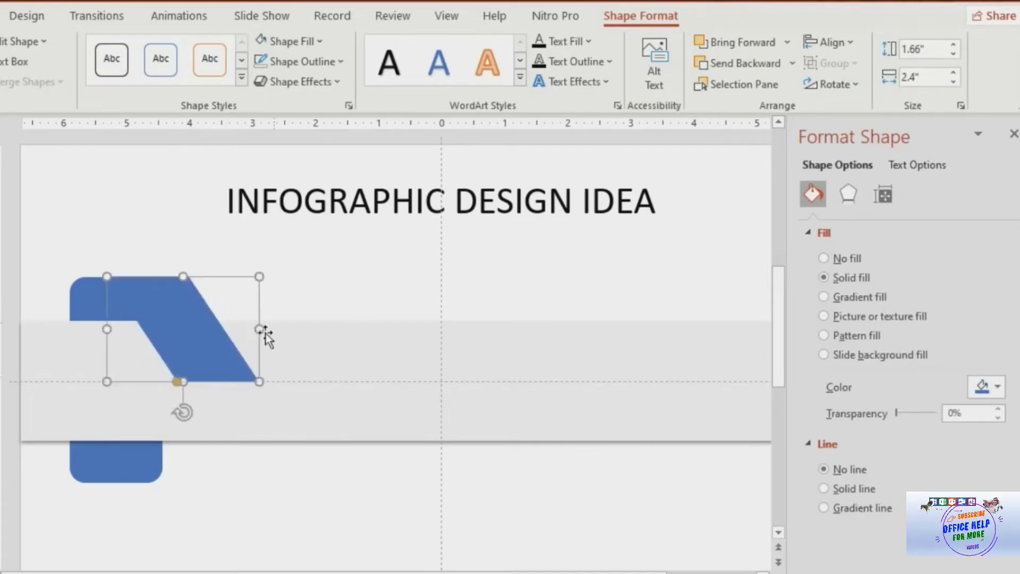
left_click(307, 307)
left_click(195, 341)
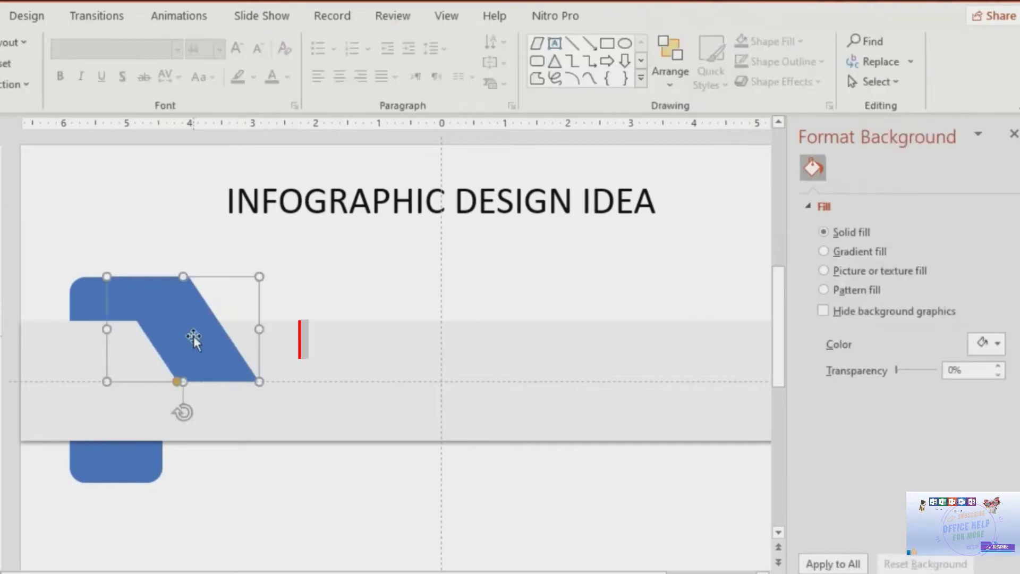
Copy the parallelogram below, flip the copy vertically and join it under the original
left_click_drag(192, 331, 231, 418)
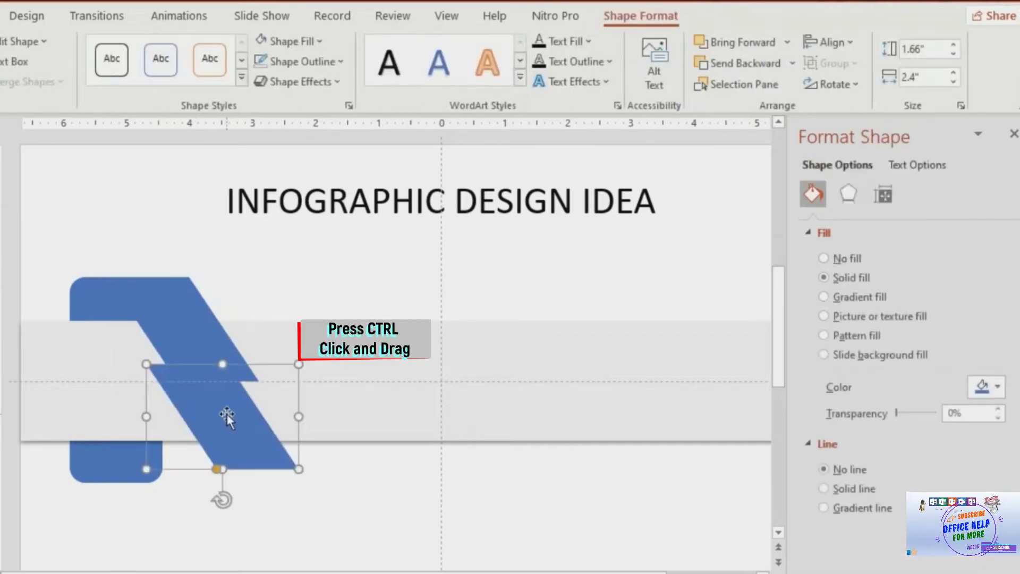
left_click(830, 85)
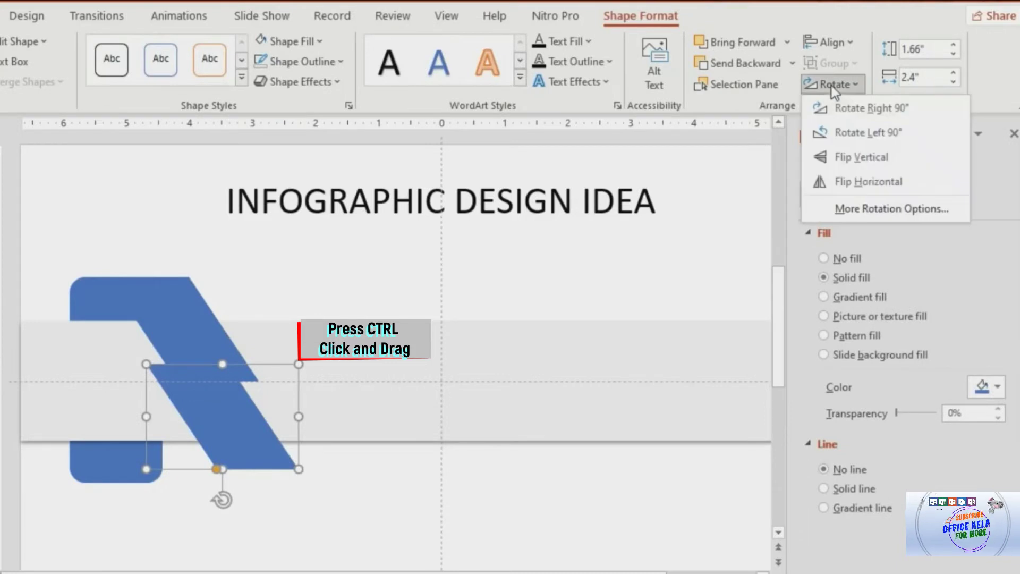
left_click(847, 162)
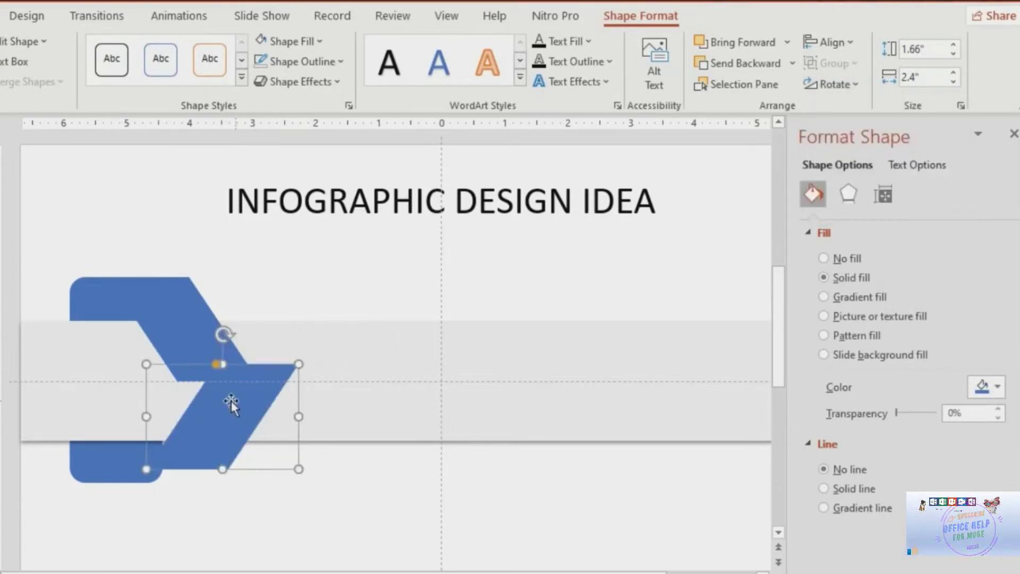
left_click_drag(231, 403, 196, 417)
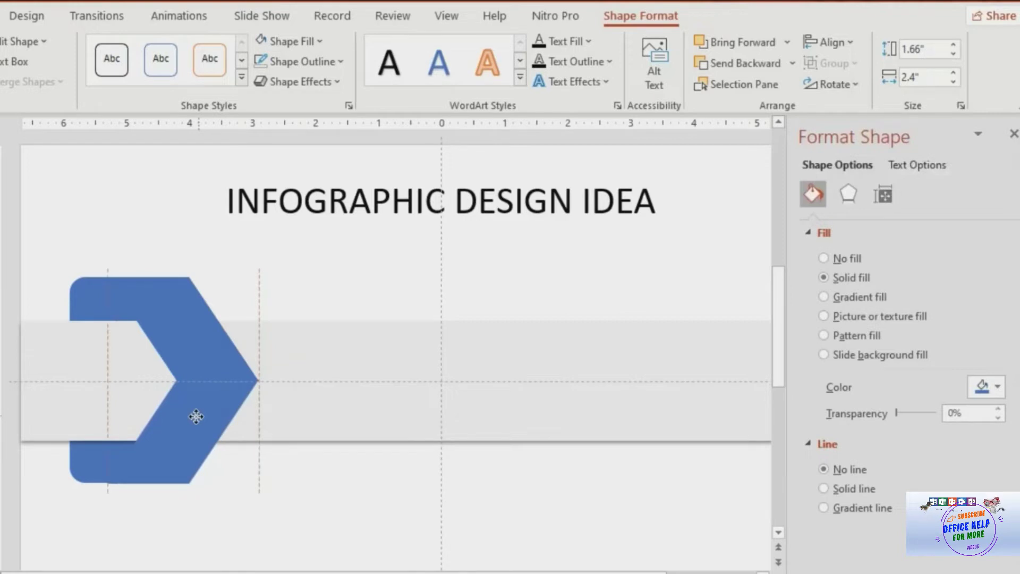
Zoom in and shift the lower chevron half into line with the upper half
left_click_drag(196, 416, 196, 416)
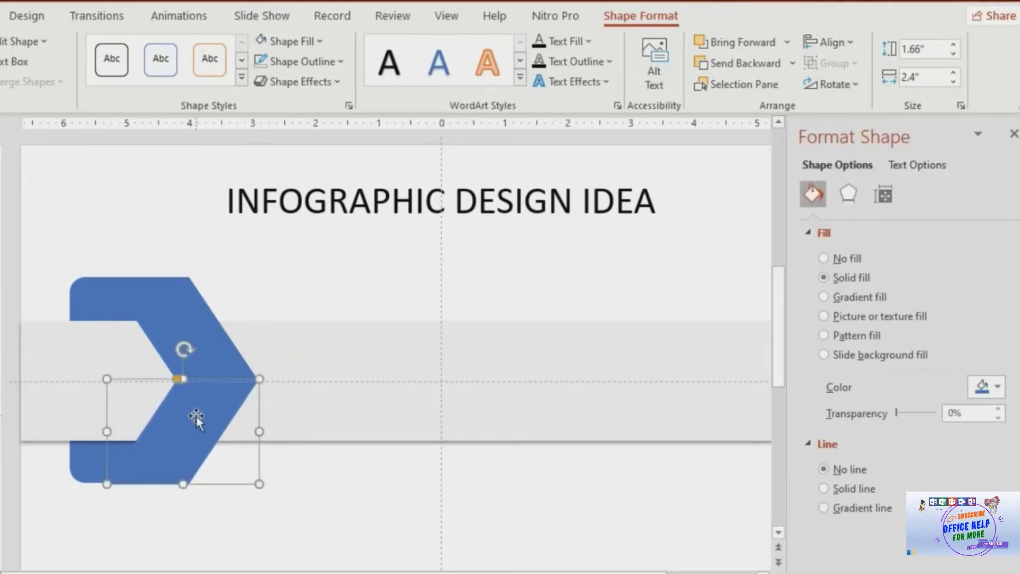
scroll(186, 465, "up", 2, "ctrl")
scroll(186, 464, "up", 2, "ctrl")
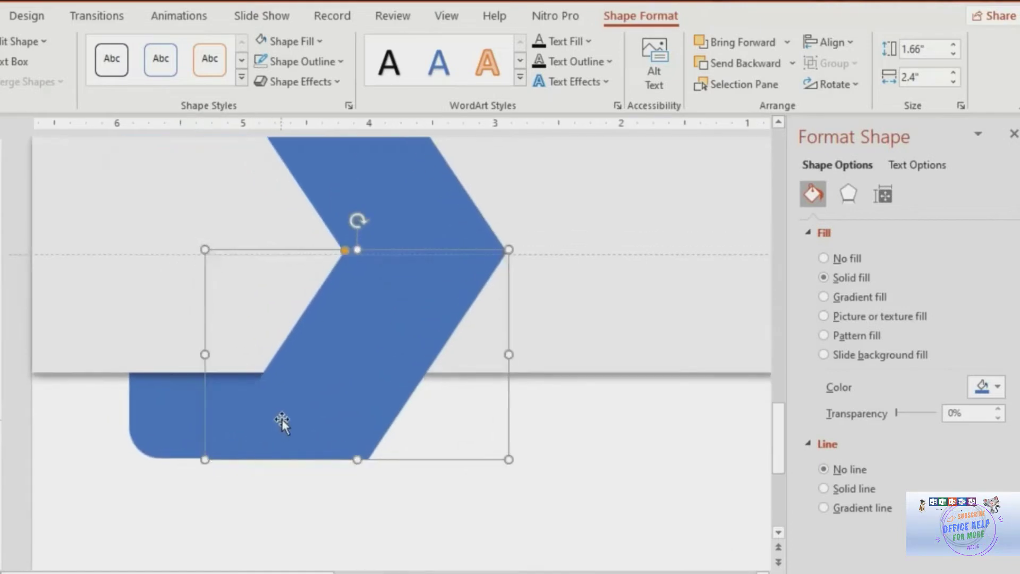
left_click(429, 475)
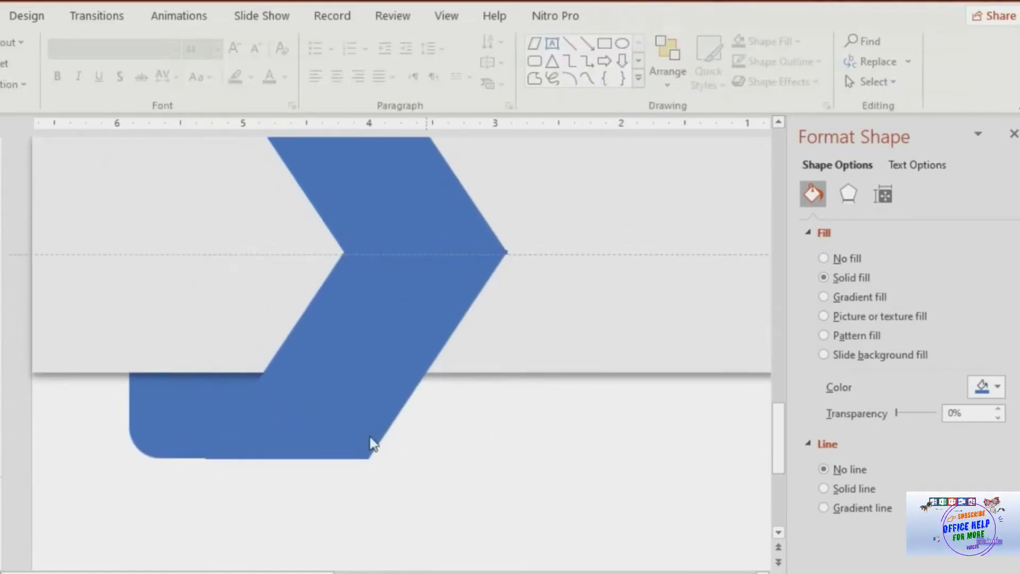
left_click(368, 413)
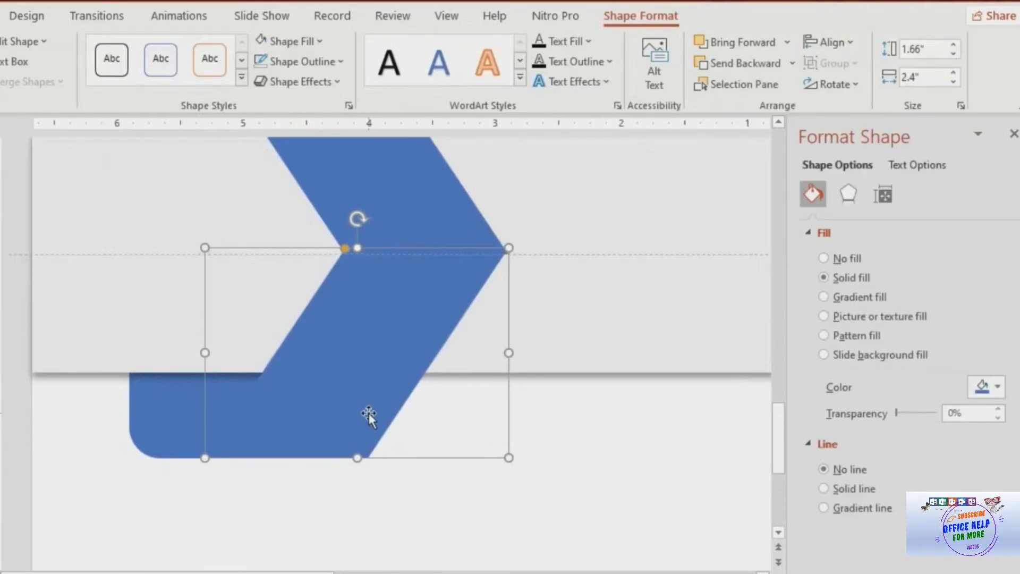
left_click(360, 498)
left_click(365, 412)
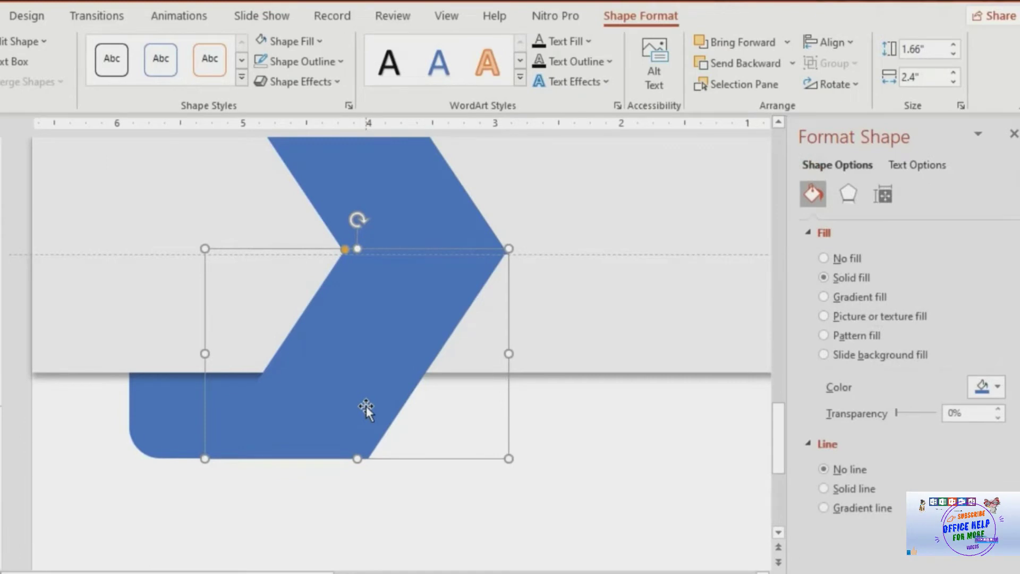
left_click(375, 501)
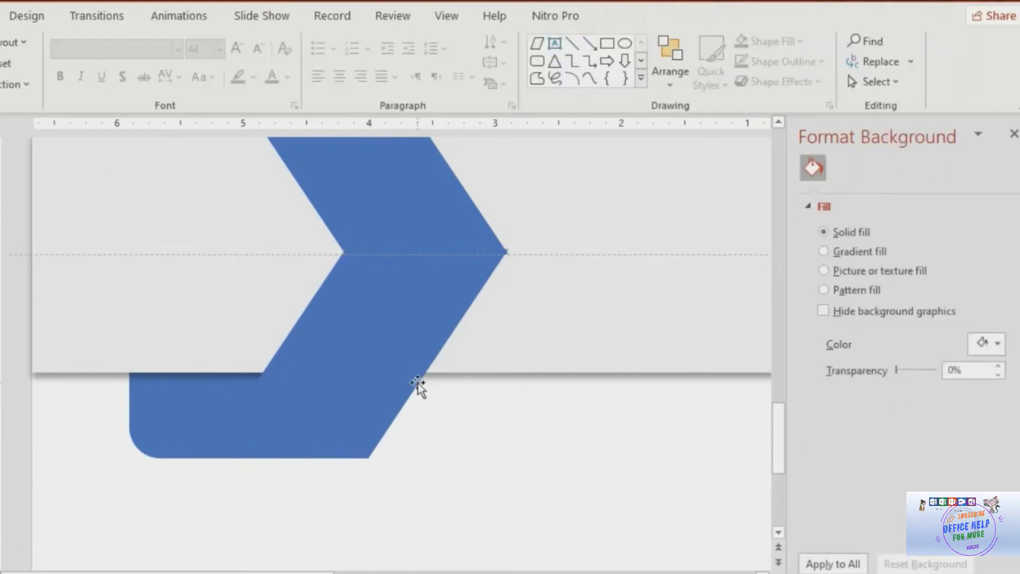
left_click(429, 298)
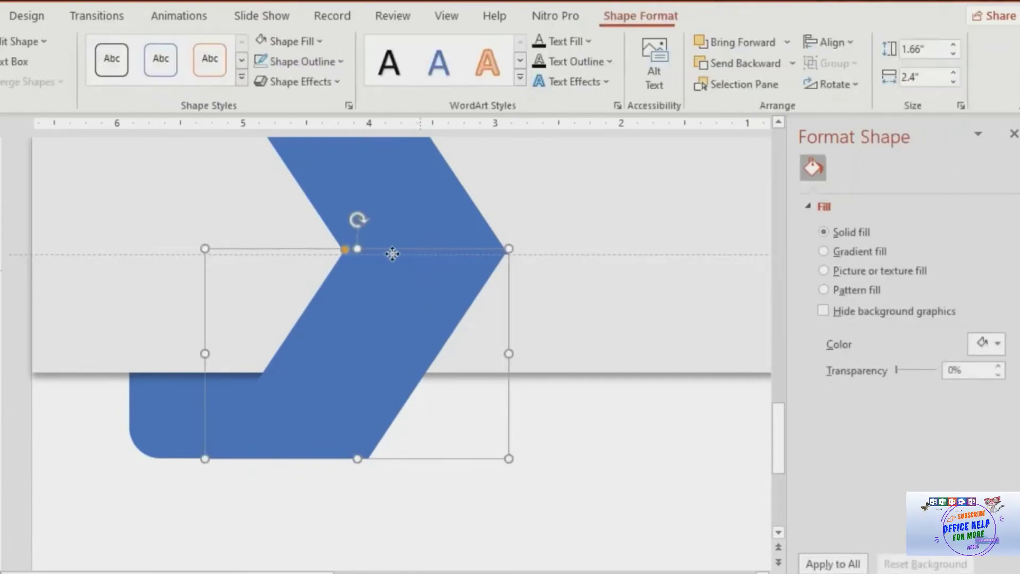
left_click_drag(356, 248, 359, 254)
Nudge the lower half right, match its slant and resize it to meet the tip
left_click(413, 480)
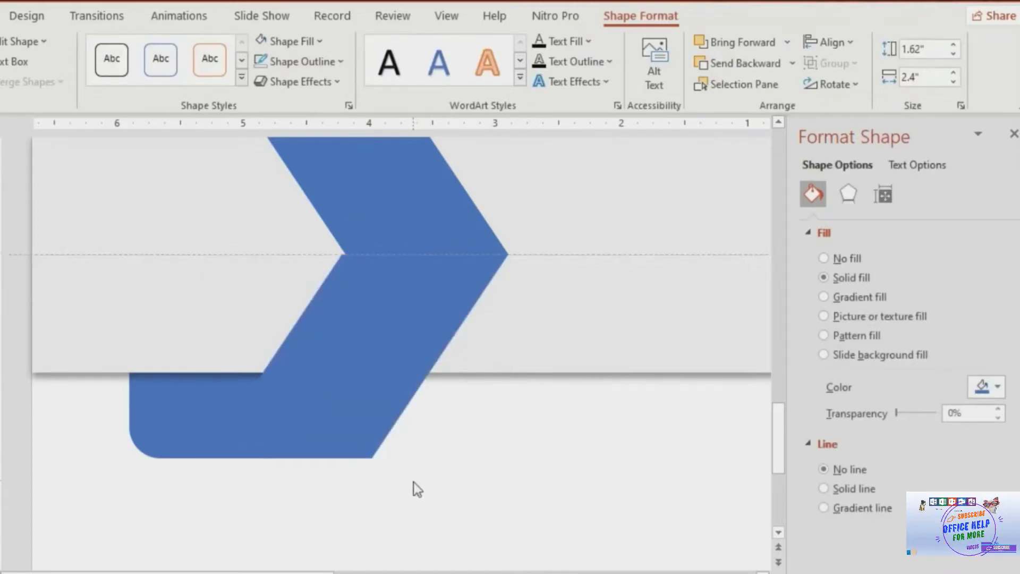
left_click(348, 317)
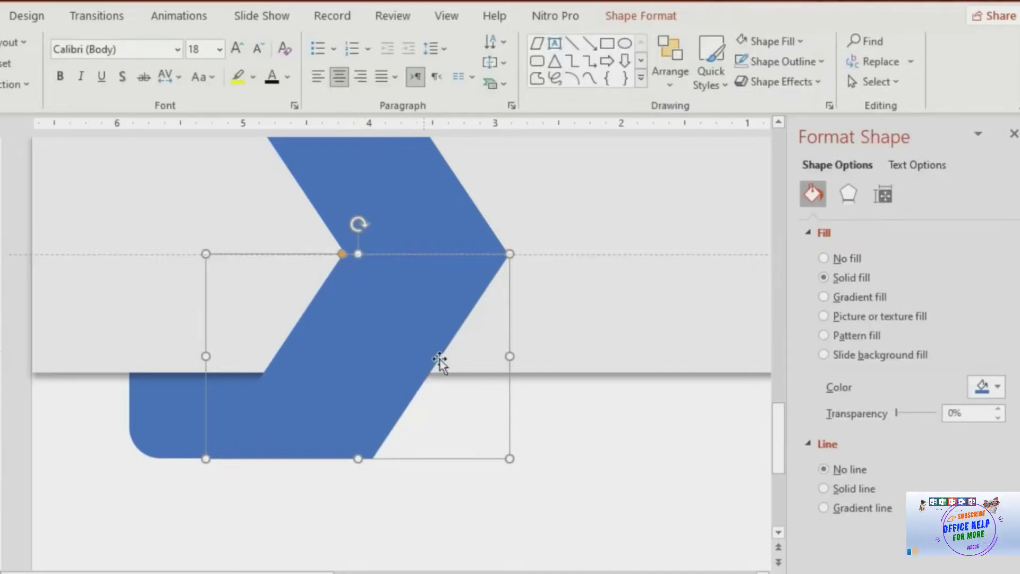
left_click(541, 429)
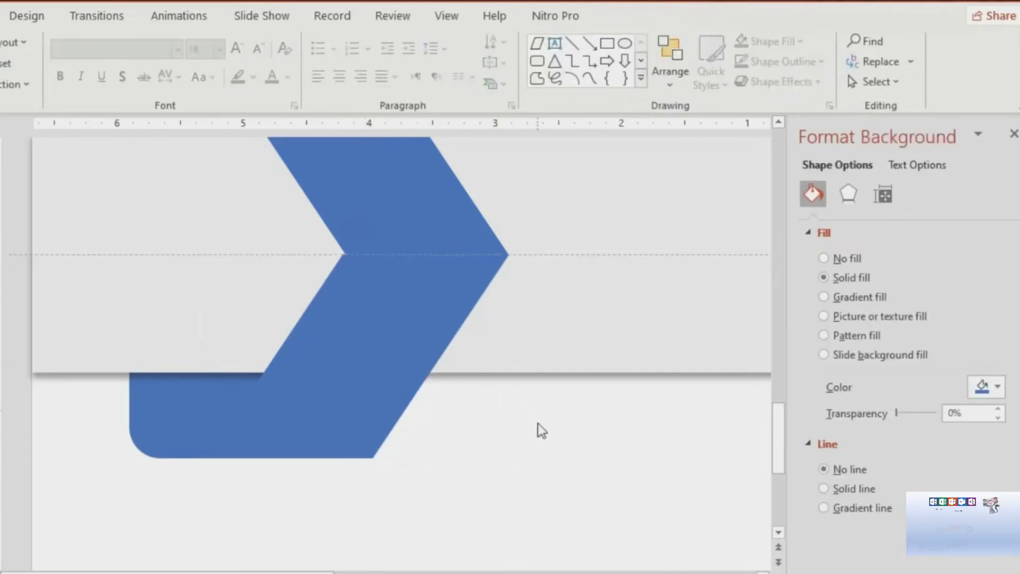
left_click(362, 324)
key("ctrl+Right")
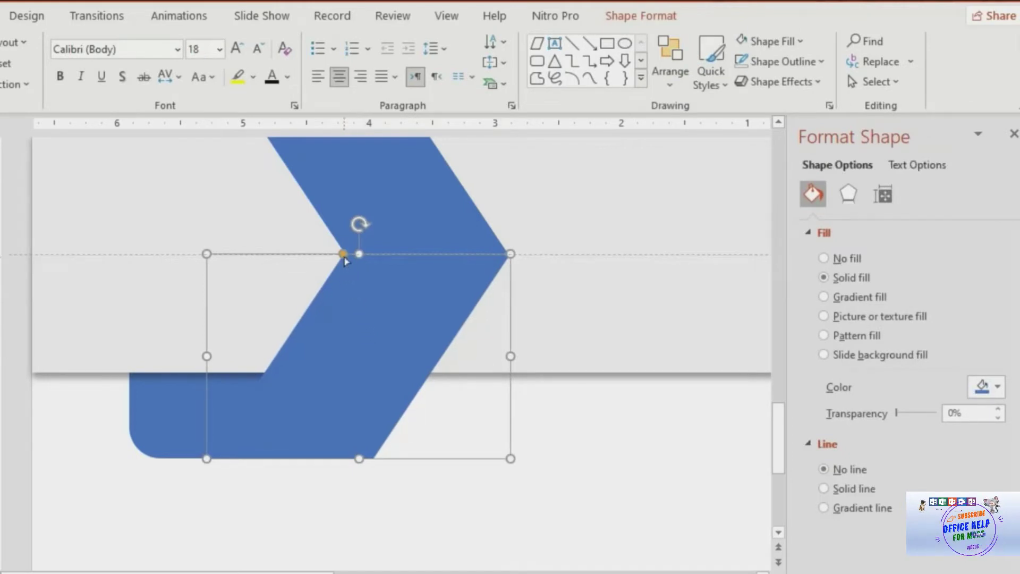
left_click_drag(344, 258, 342, 260)
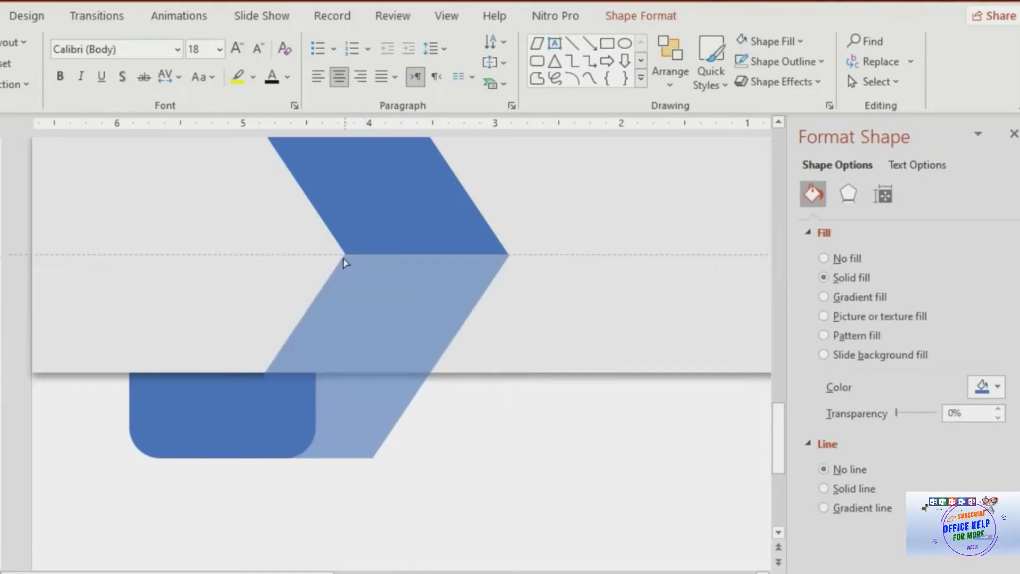
left_click_drag(343, 259, 344, 255)
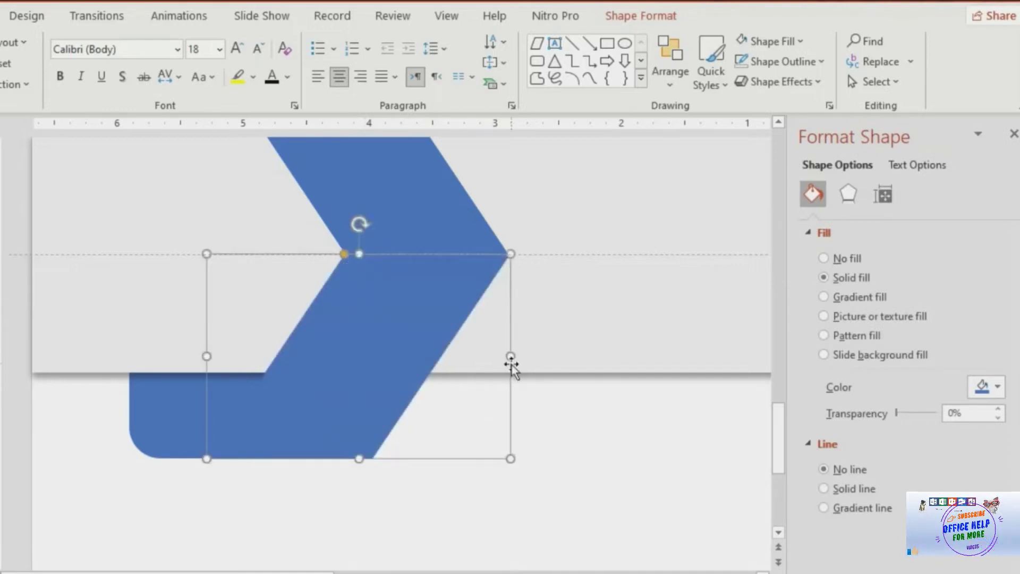
left_click_drag(511, 357, 507, 356)
left_click(565, 472)
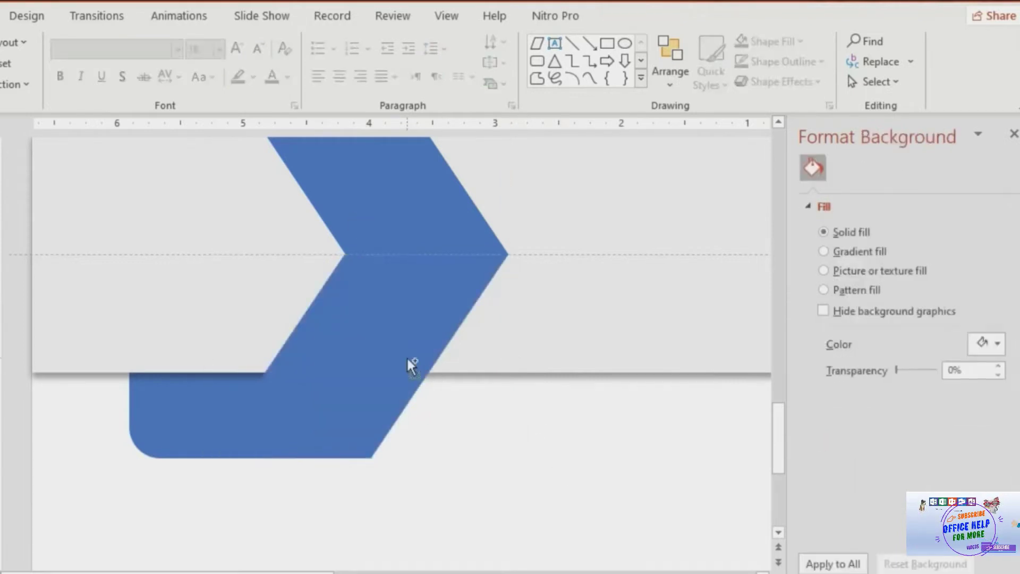
scroll(407, 356, "down", 5)
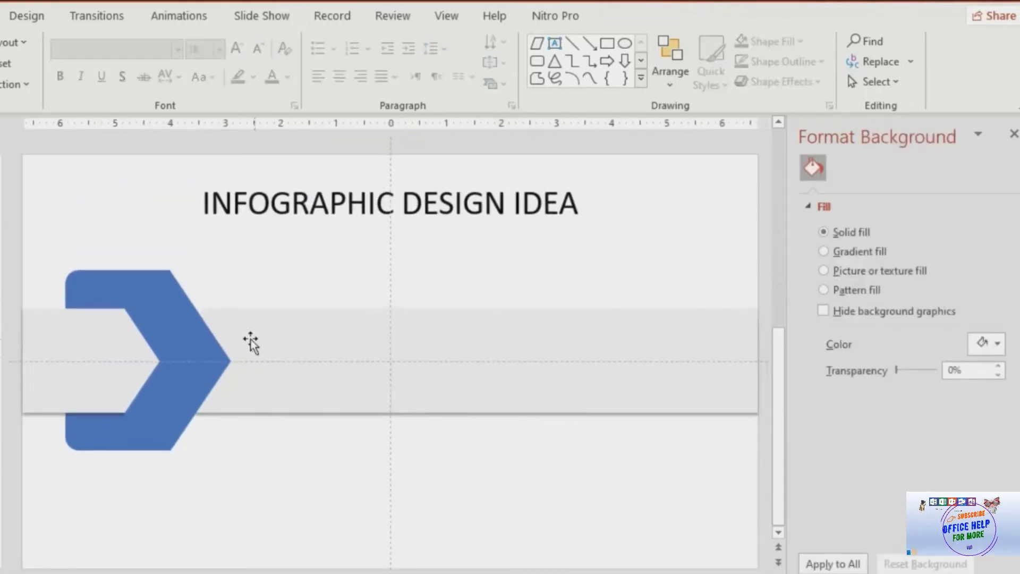
Fill the rounded left piece with Blue, Accent 1, Darker 50%
left_click(96, 295)
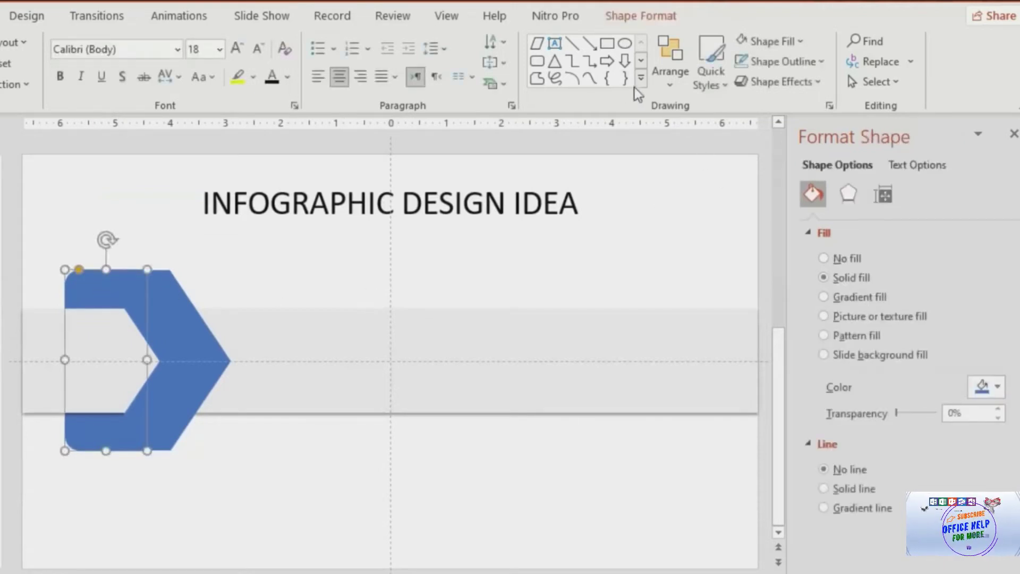
left_click(781, 46)
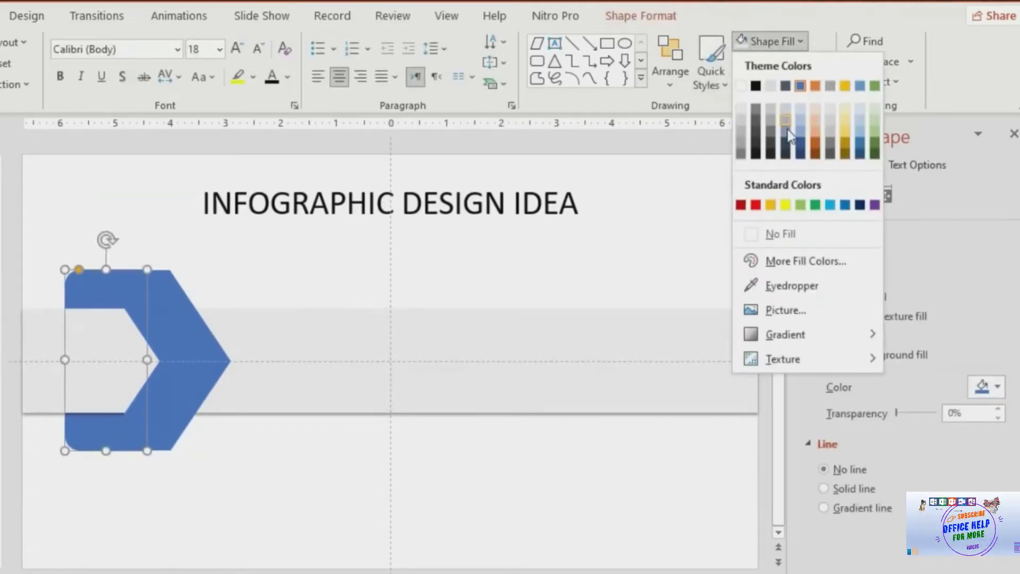
left_click(800, 154)
left_click(196, 316)
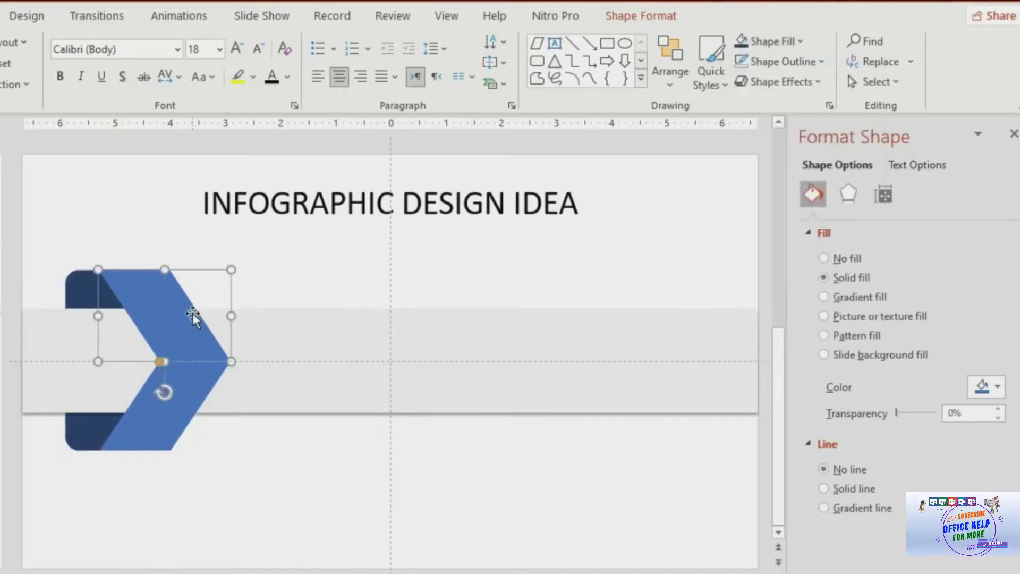
Give both chevron halves a dark blue preset gradient fill
left_click(187, 393, "shift")
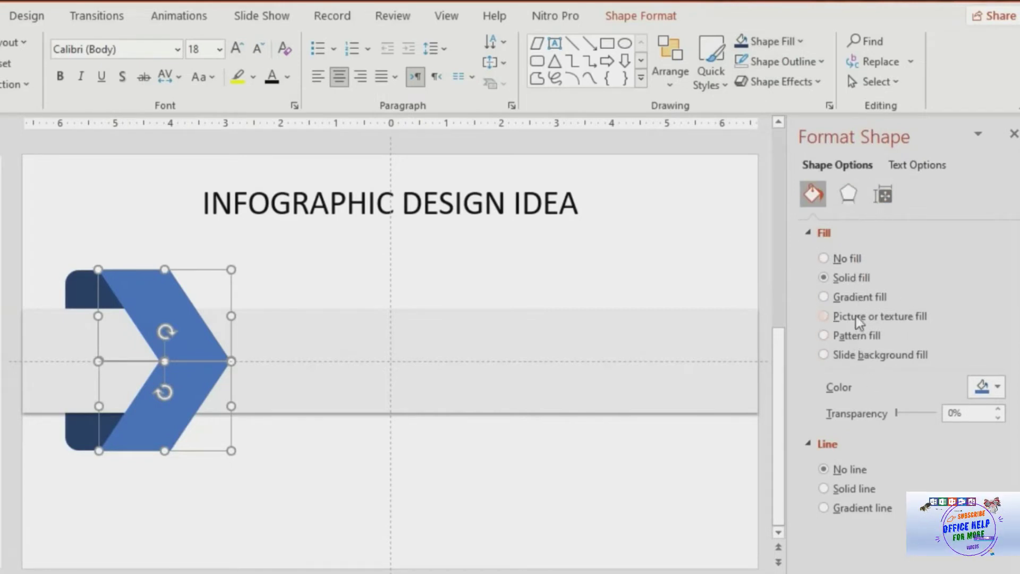
left_click(857, 297)
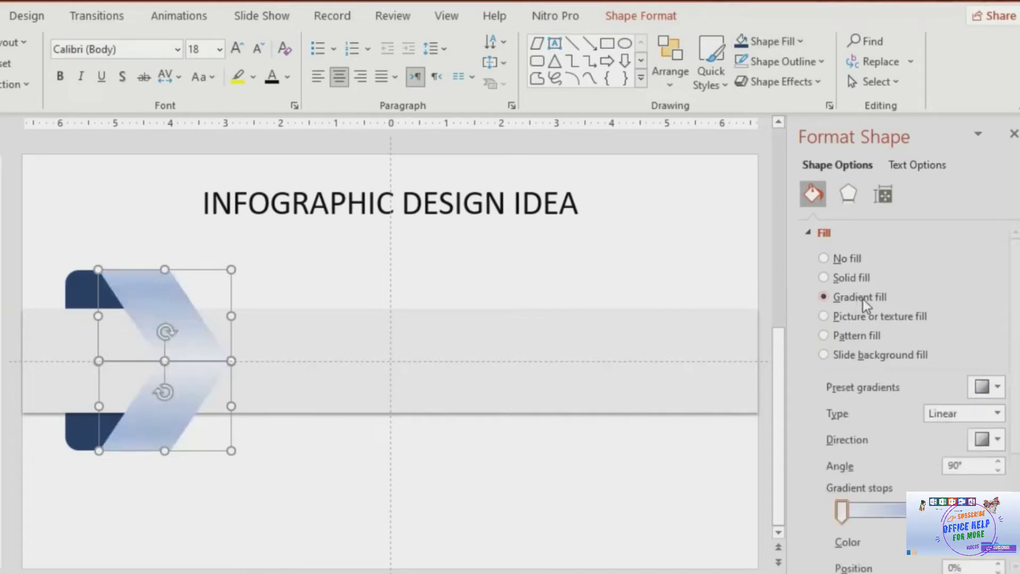
left_click(986, 387)
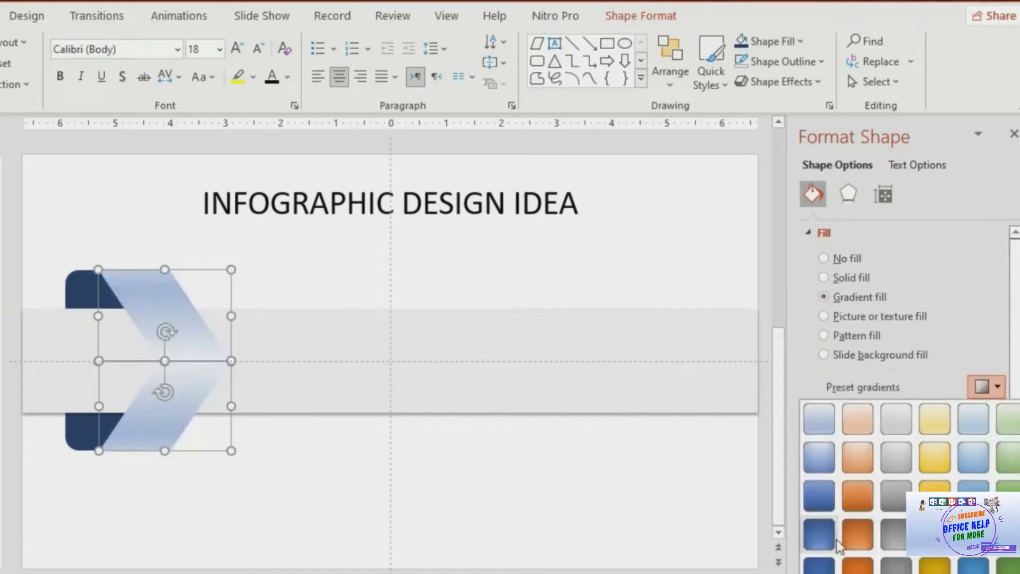
left_click(821, 535)
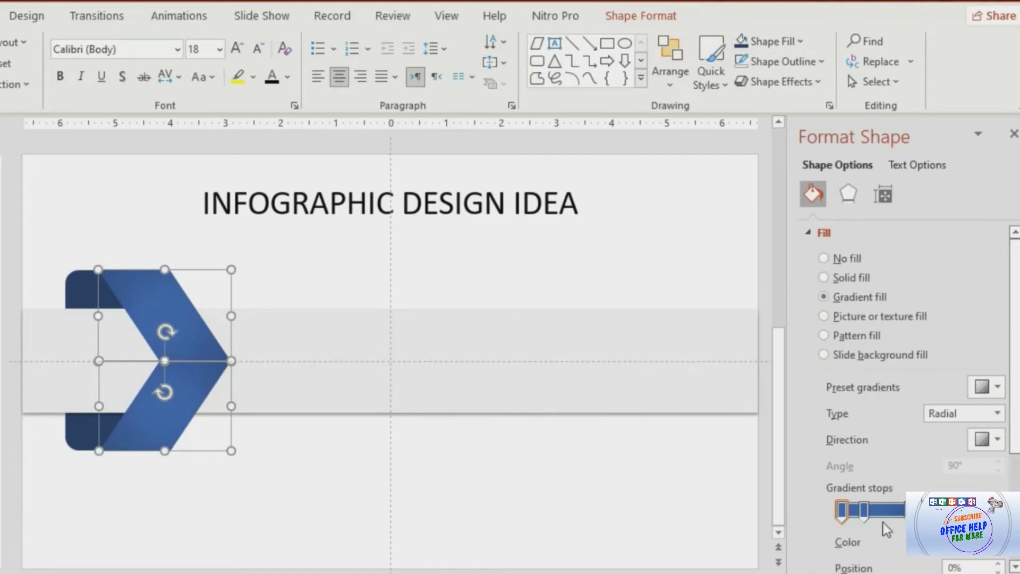
Move the chevron's gradient stops to about 31%, 41% and 81%
left_click_drag(863, 511, 891, 511)
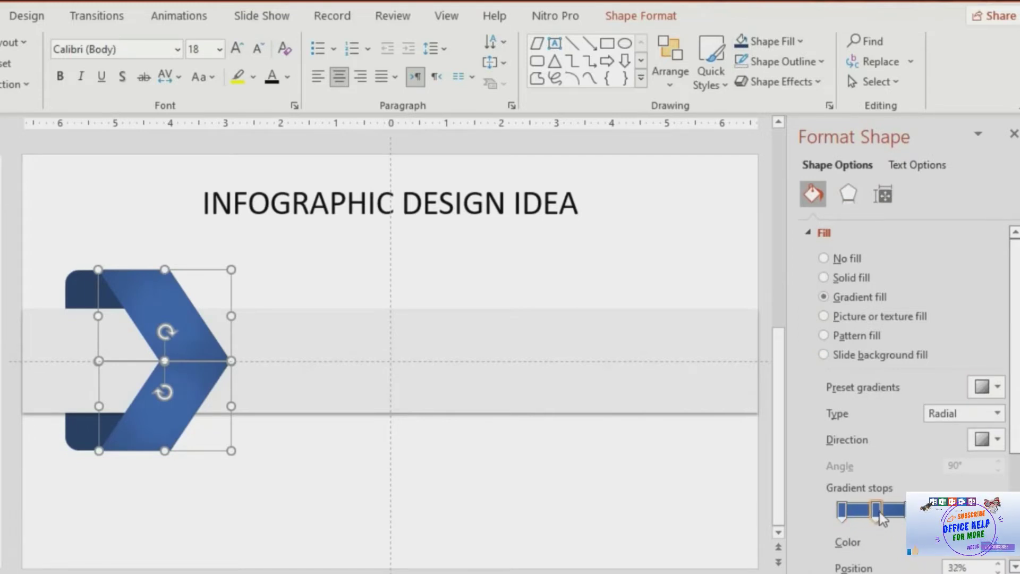
left_click_drag(892, 511, 872, 511)
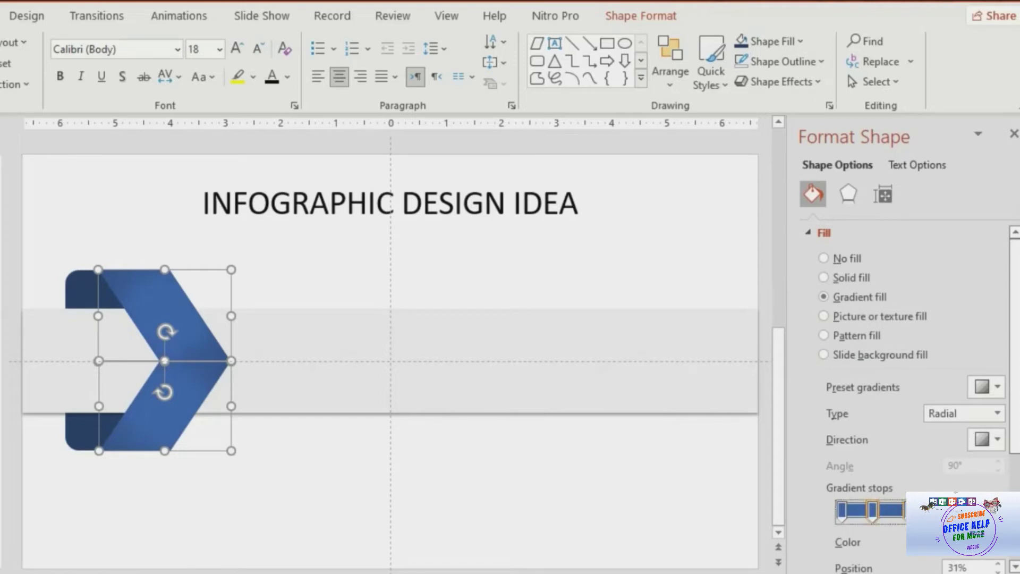
mouse_move(908, 511)
left_mouse_down()
mouse_move(882, 511)
mouse_move(893, 513)
left_mouse_up()
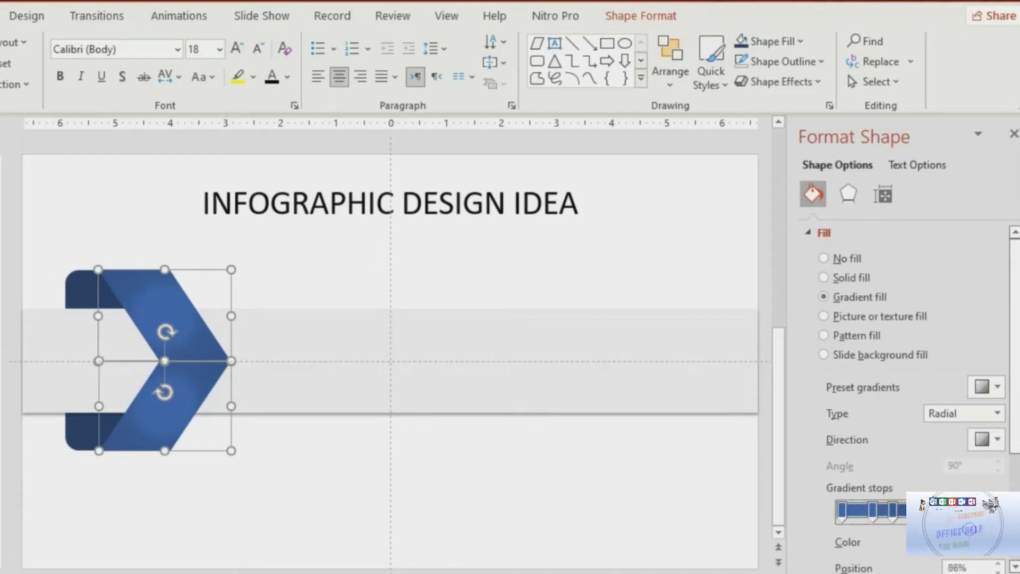
left_click_drag(995, 511, 971, 510)
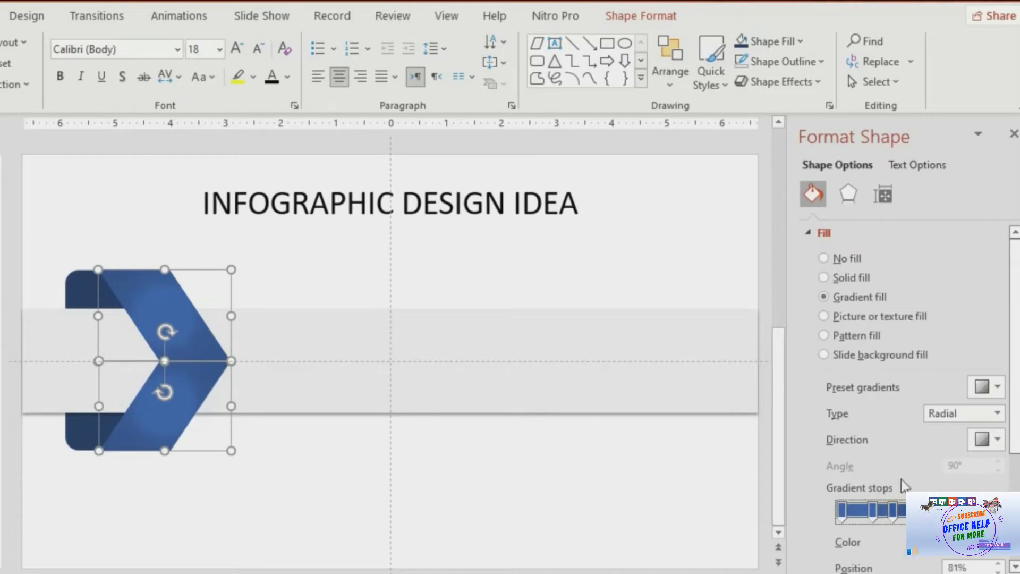
left_click(83, 289)
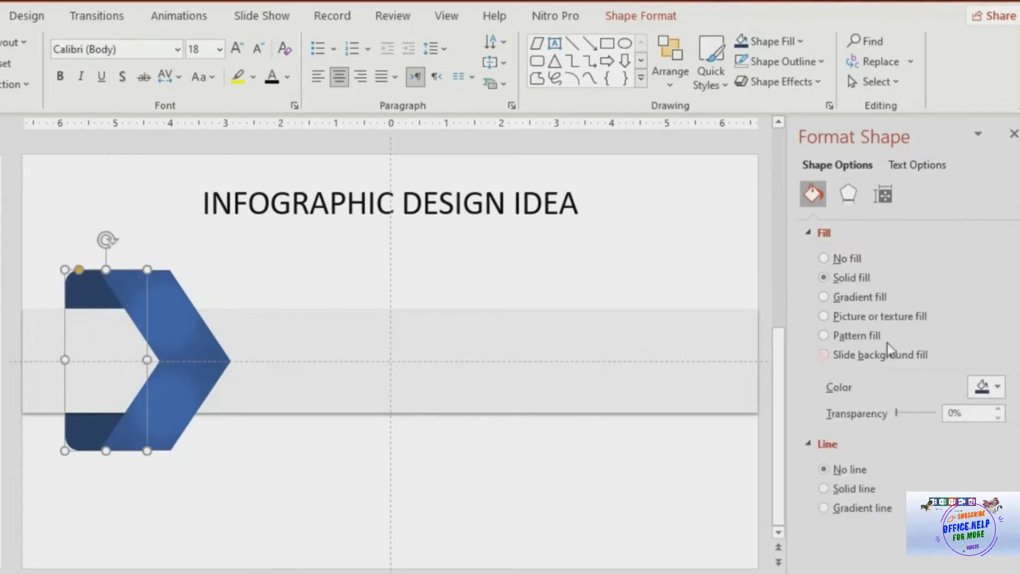
Give the rounded back piece a blue preset gradient fill
left_click(852, 315)
left_click(856, 298)
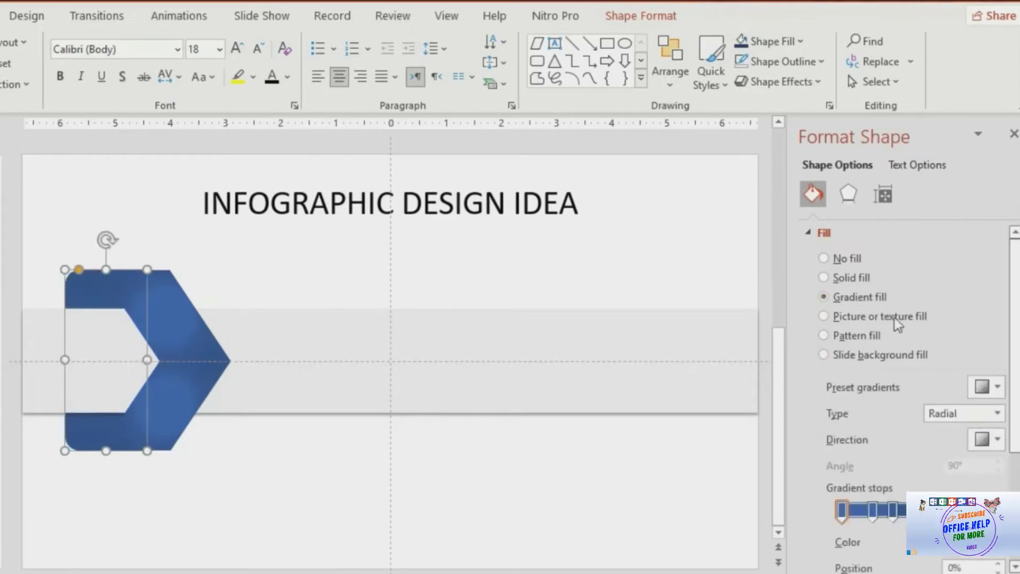
left_click(986, 387)
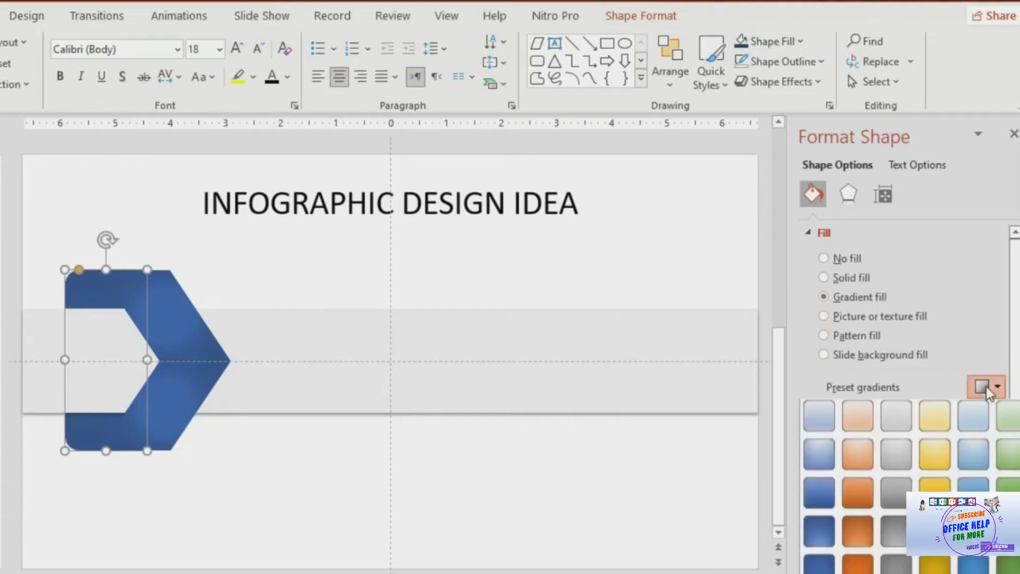
left_click(819, 497)
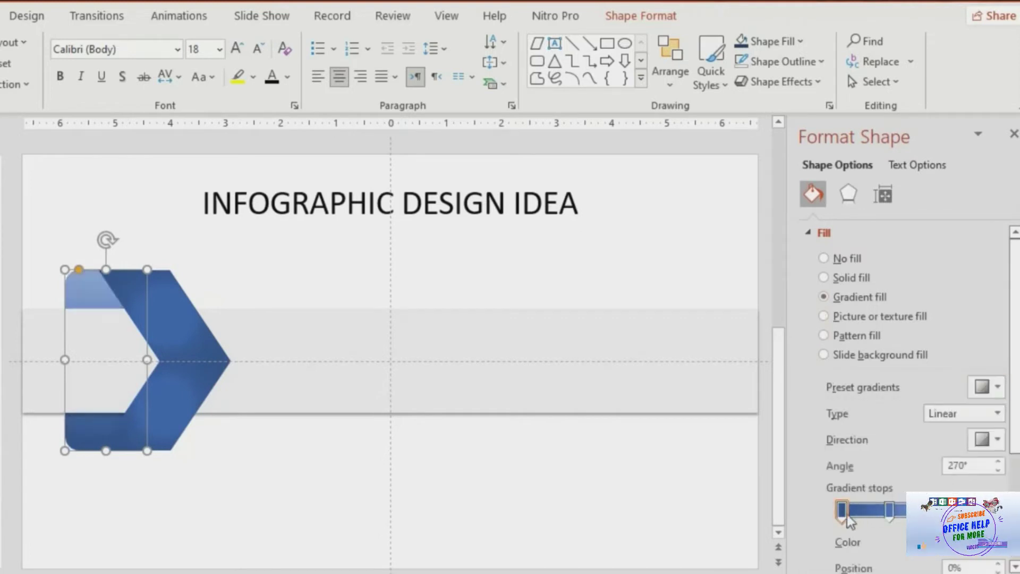
Reposition the back piece's gradient stops to 16%, 100%, 63% and 81%
left_click_drag(845, 516, 937, 516)
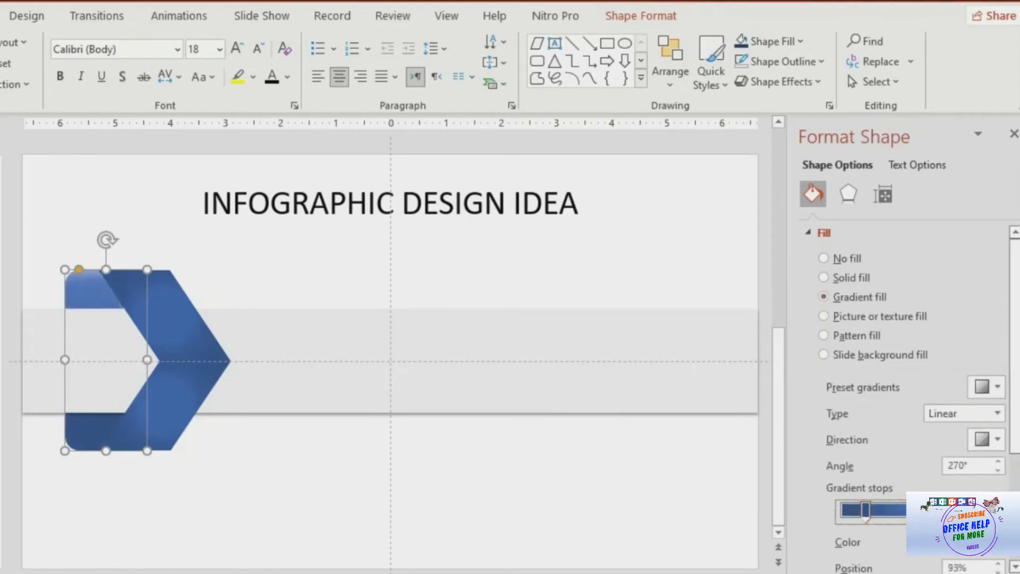
left_click_drag(937, 516, 943, 517)
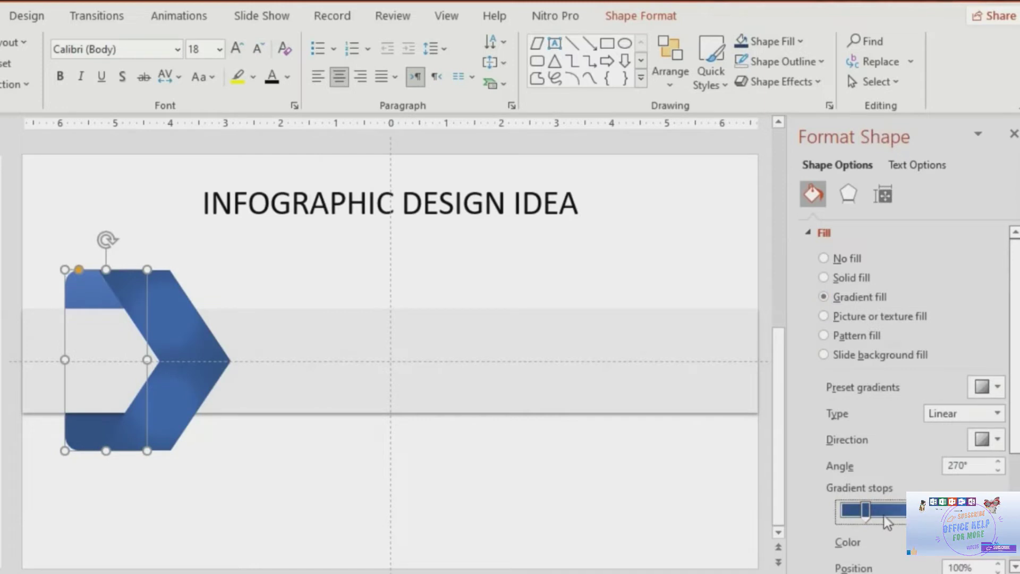
left_click_drag(865, 513, 906, 515)
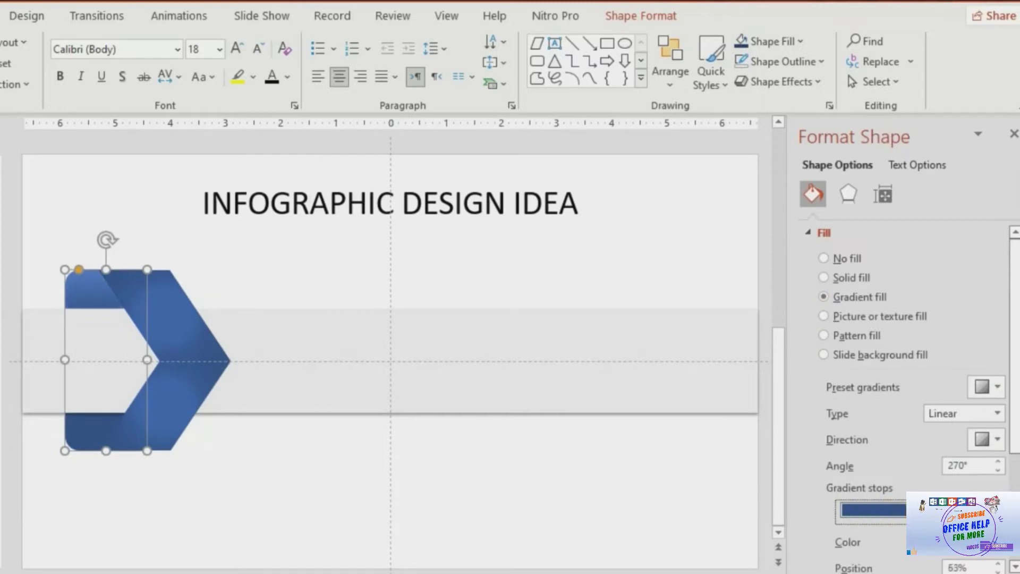
left_click_drag(922, 515, 925, 515)
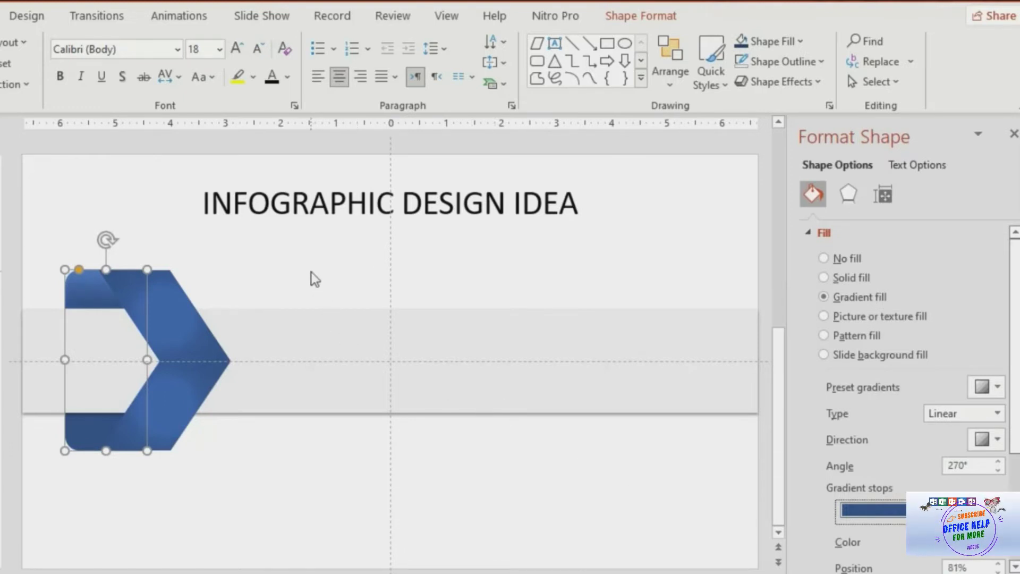
left_click(175, 322)
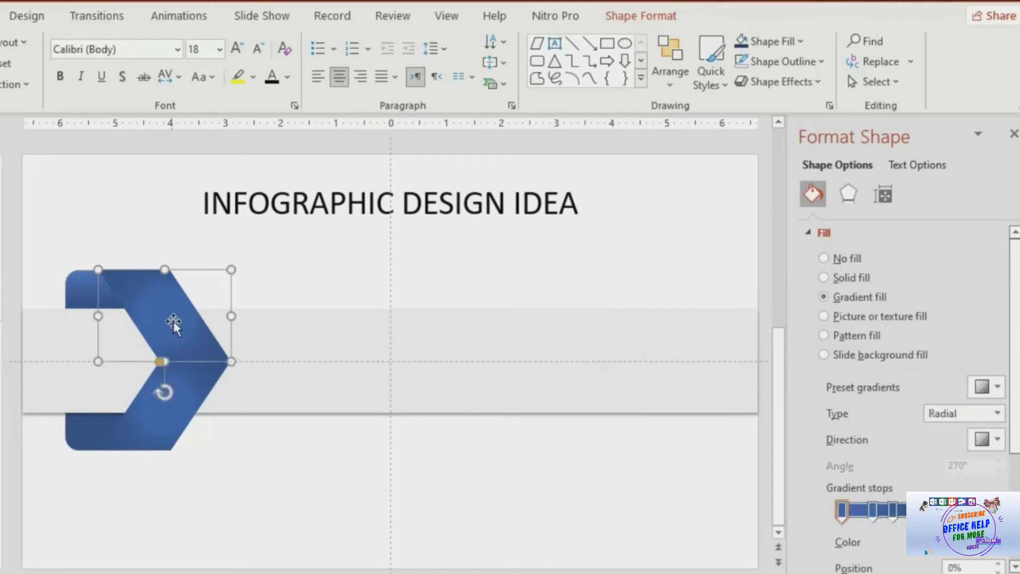
left_click(317, 285)
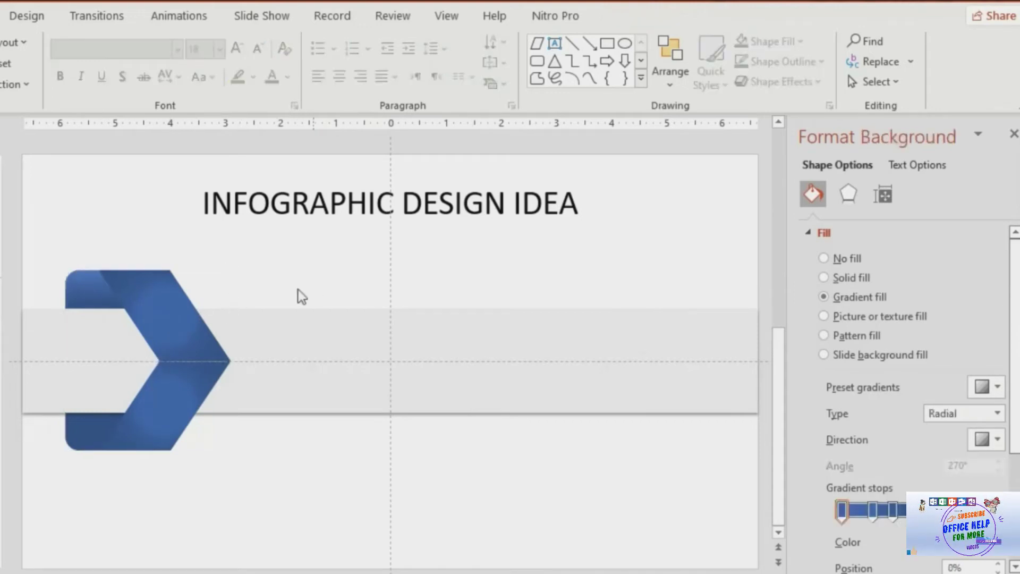
Select the upper, back and lower pieces of the blue chevron and shift the whole chevron right
left_click(160, 321)
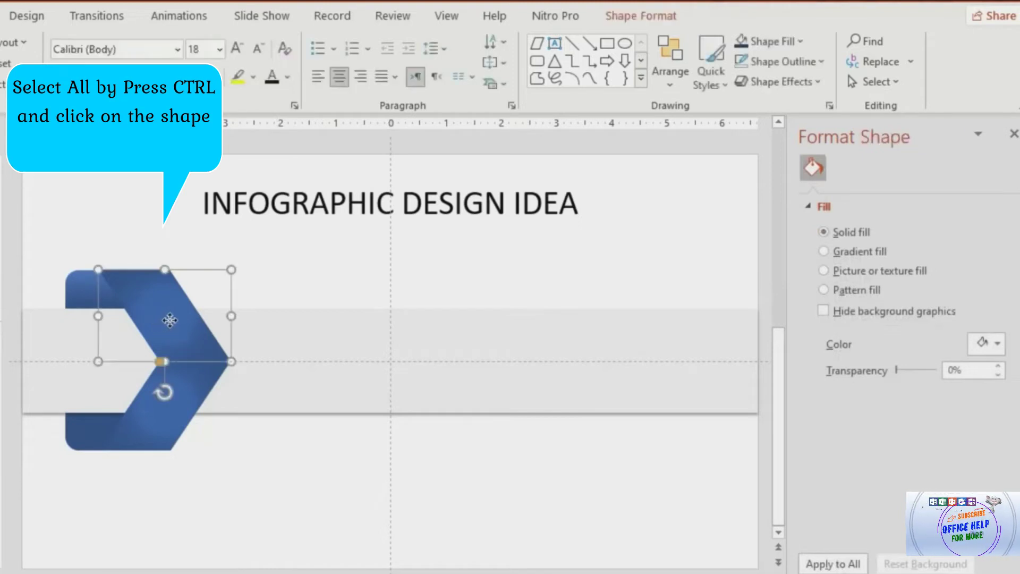
left_click(79, 292, "ctrl")
left_click(179, 409, "ctrl")
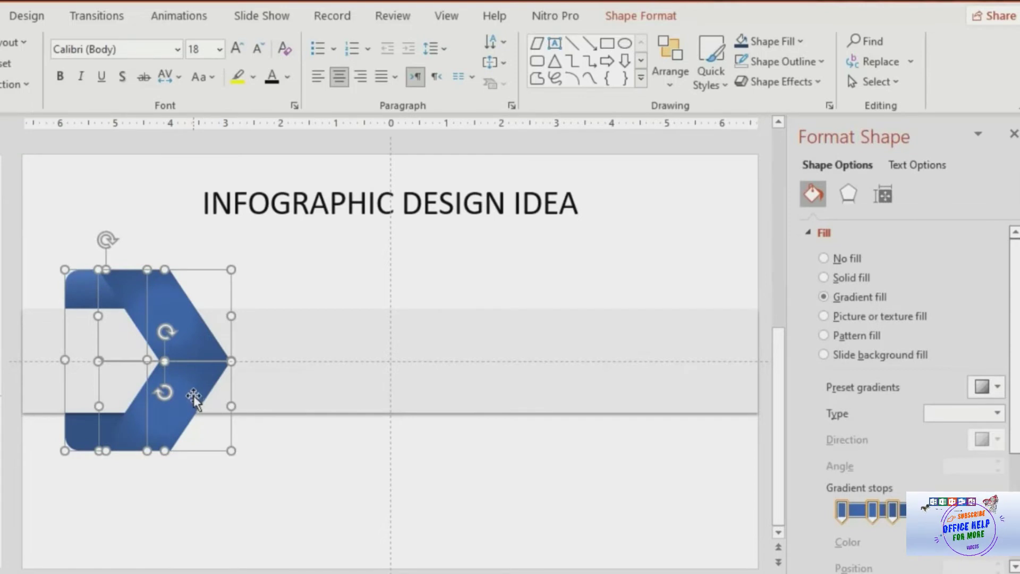
left_click_drag(193, 395, 678, 391)
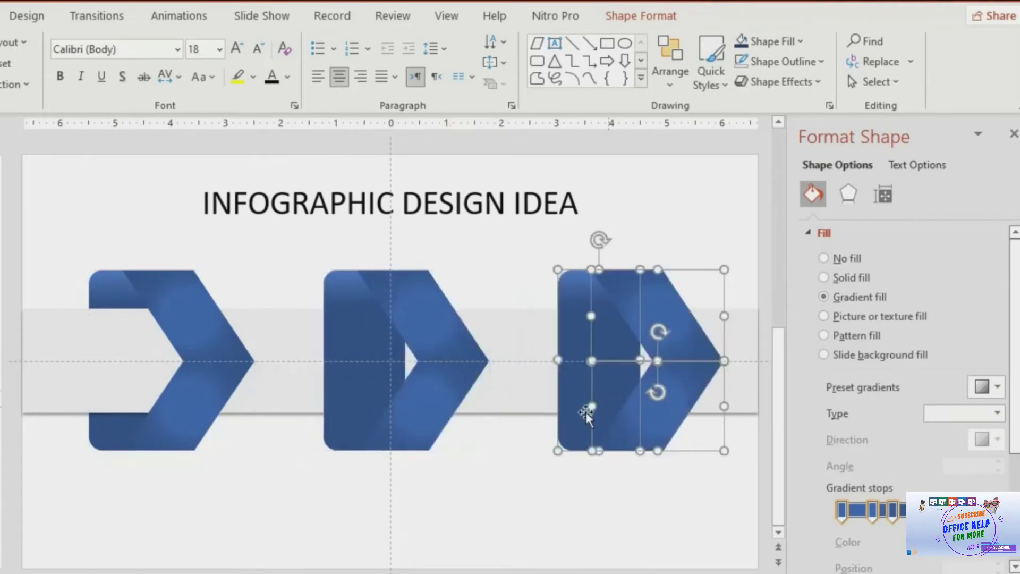
Send the rounded back pieces of the middle and right chevrons to the back
left_click(359, 391)
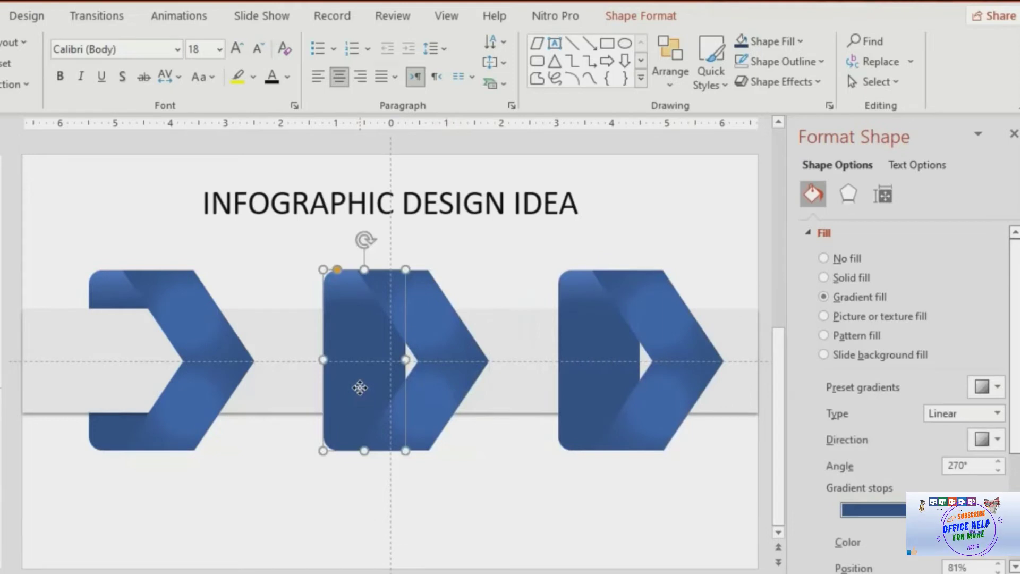
right_click(360, 387)
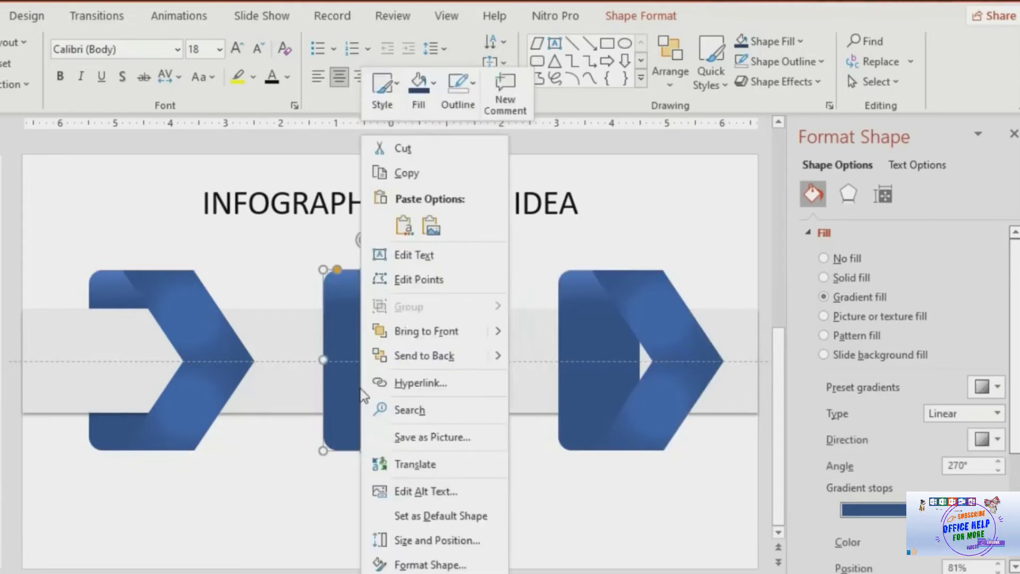
left_click(428, 356)
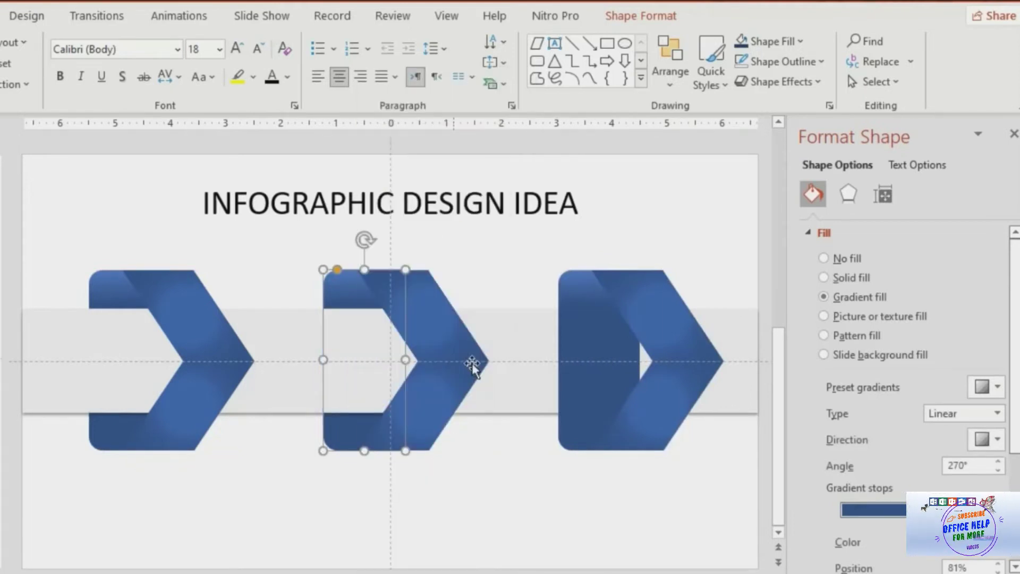
left_click(592, 371)
right_click(593, 371)
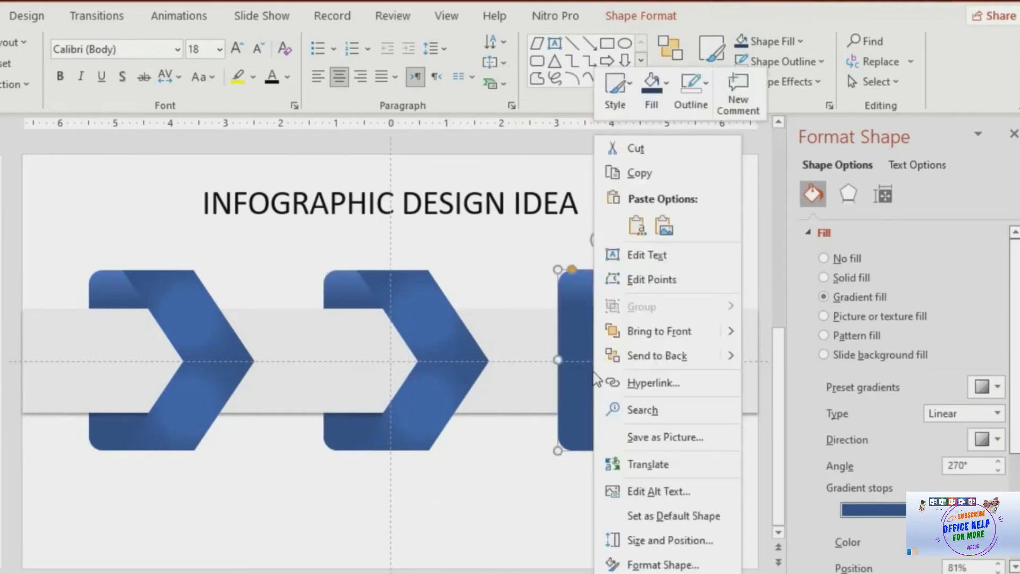
left_click(643, 360)
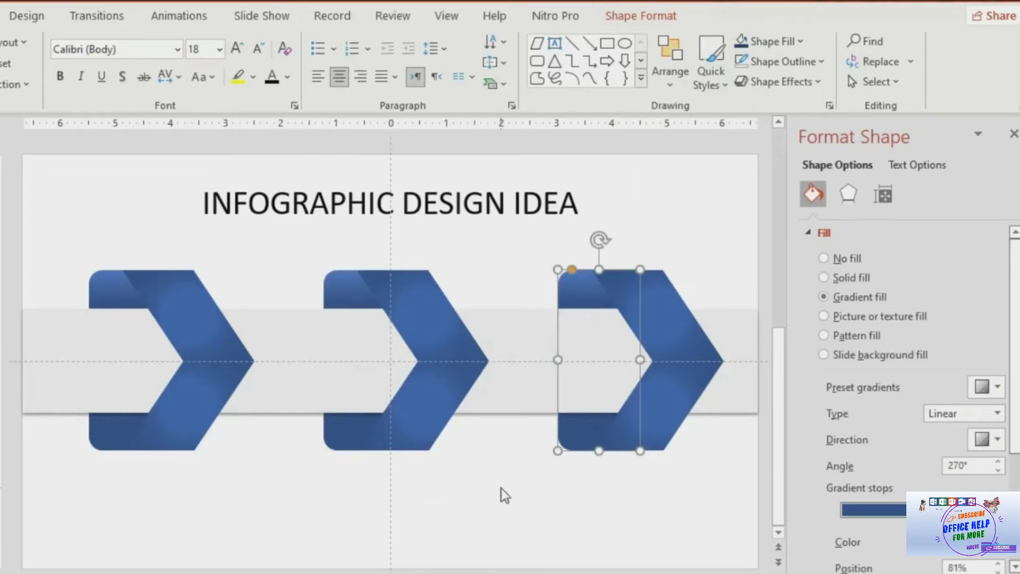
left_click(353, 300)
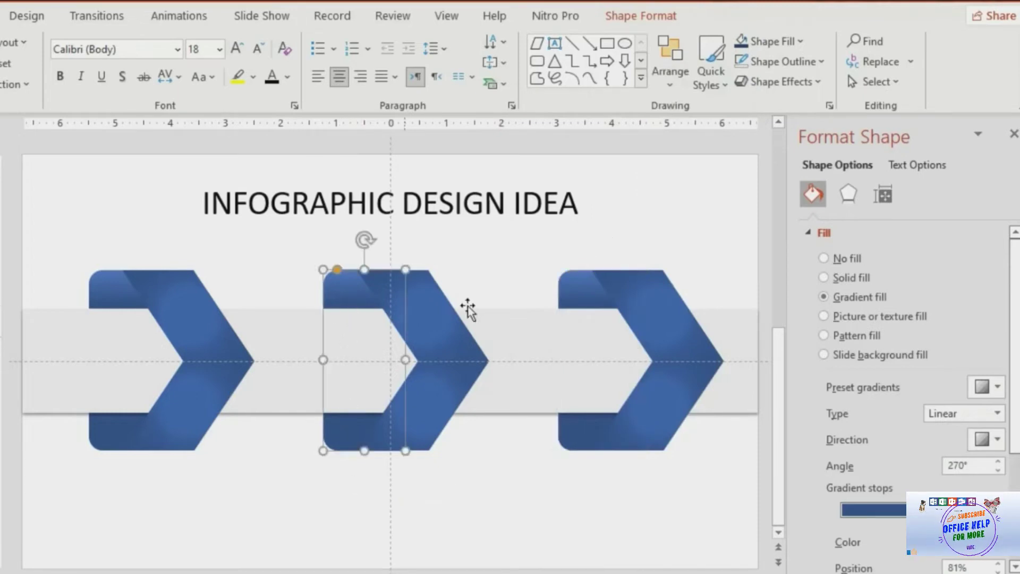
Colour the middle chevron green, with its back piece dark green
left_click(760, 44)
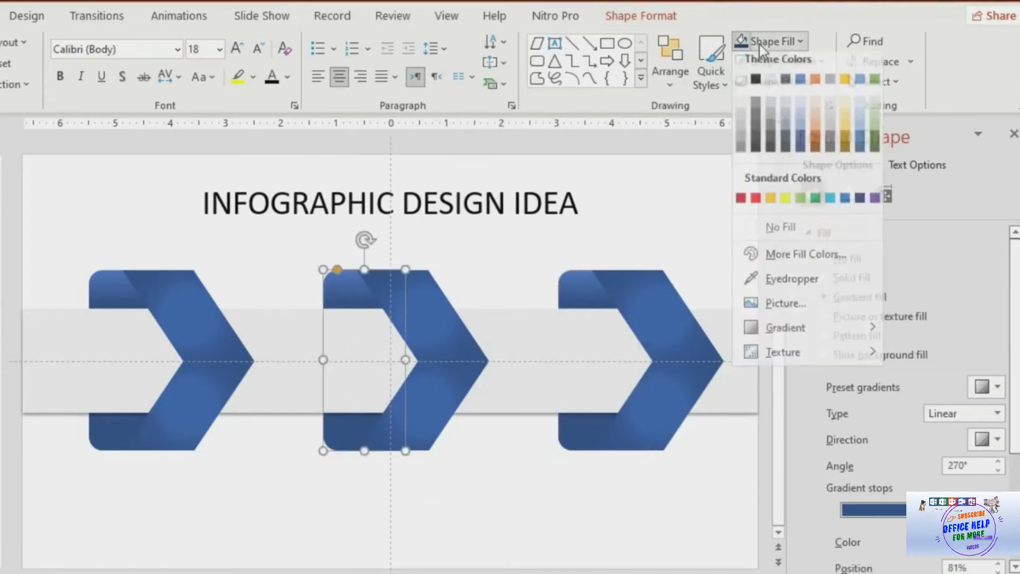
left_click(874, 149)
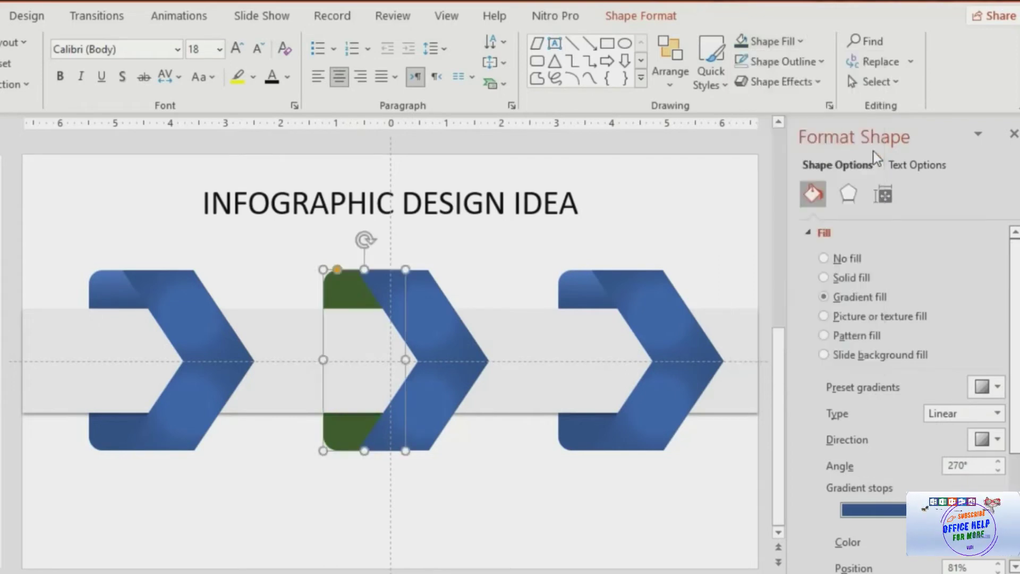
left_click(451, 340)
left_click(450, 388, "shift")
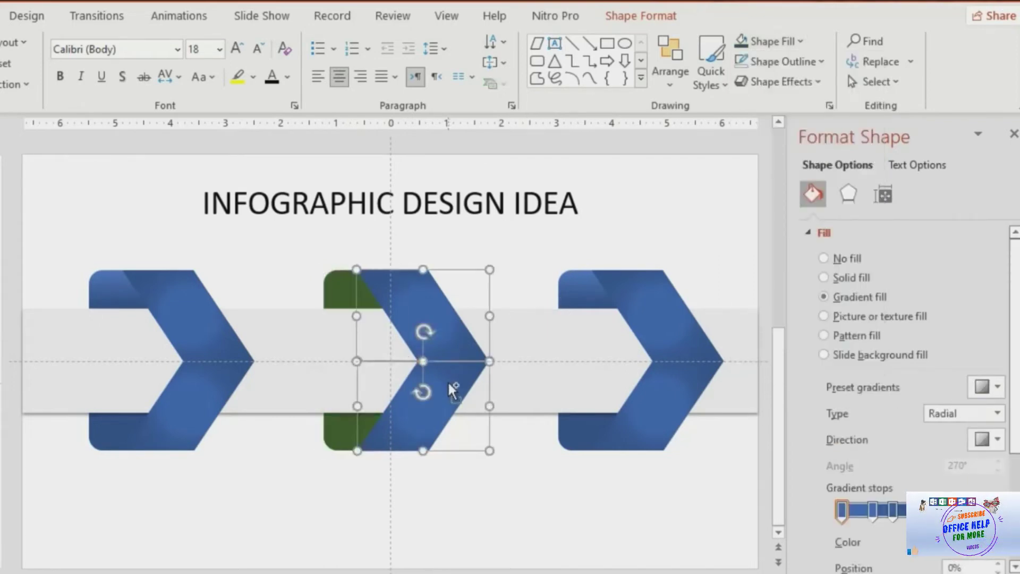
left_click(776, 44)
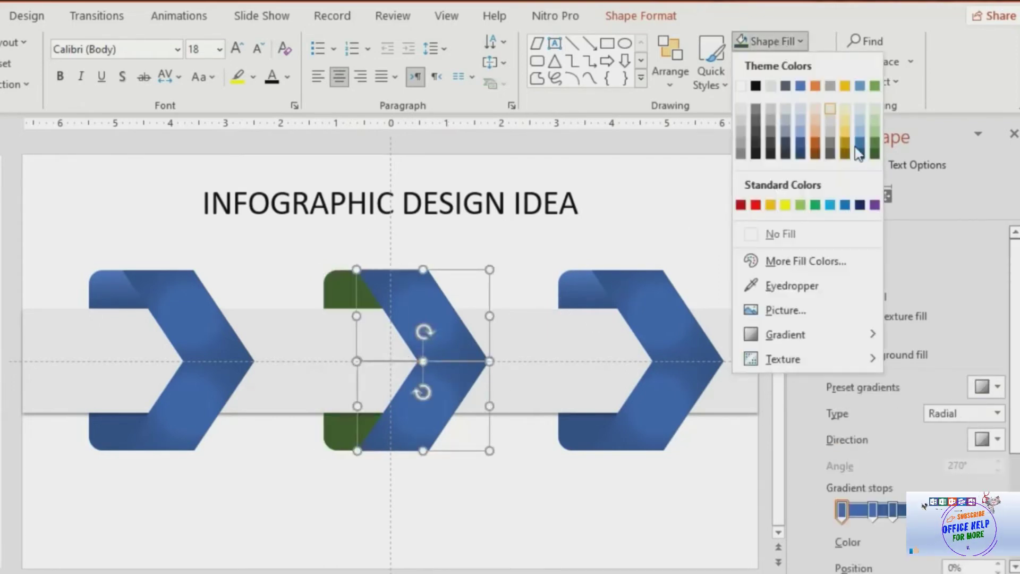
left_click(875, 147)
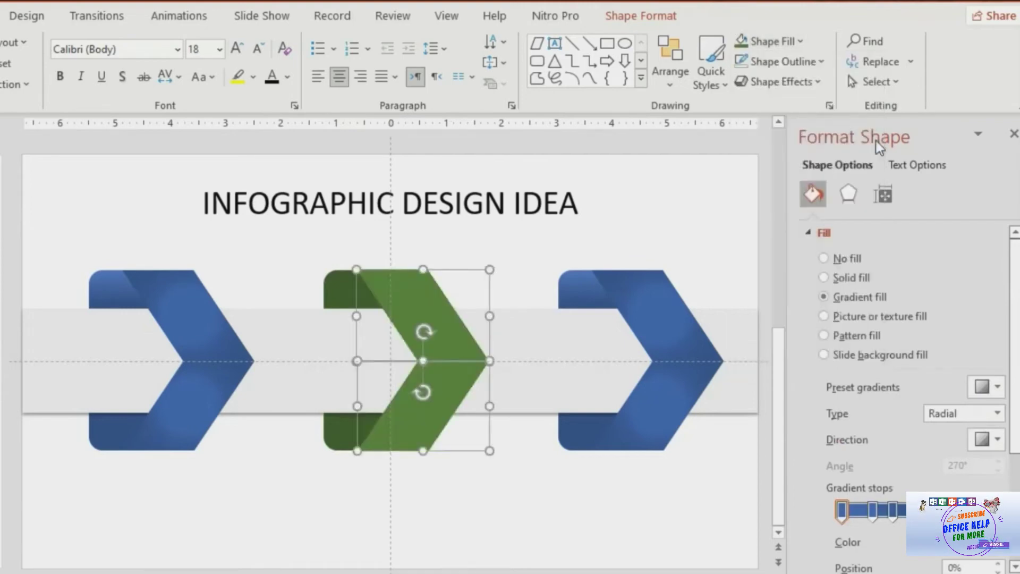
Fill the right chevron's arrow halves red and its back piece dark red
left_click(665, 319)
left_click(675, 392, "shift")
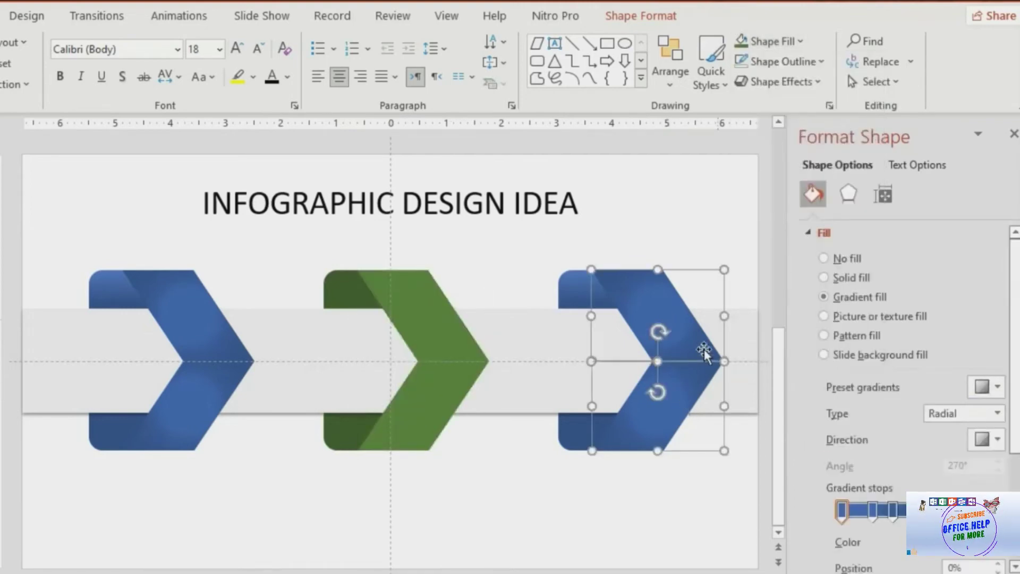
left_click(767, 44)
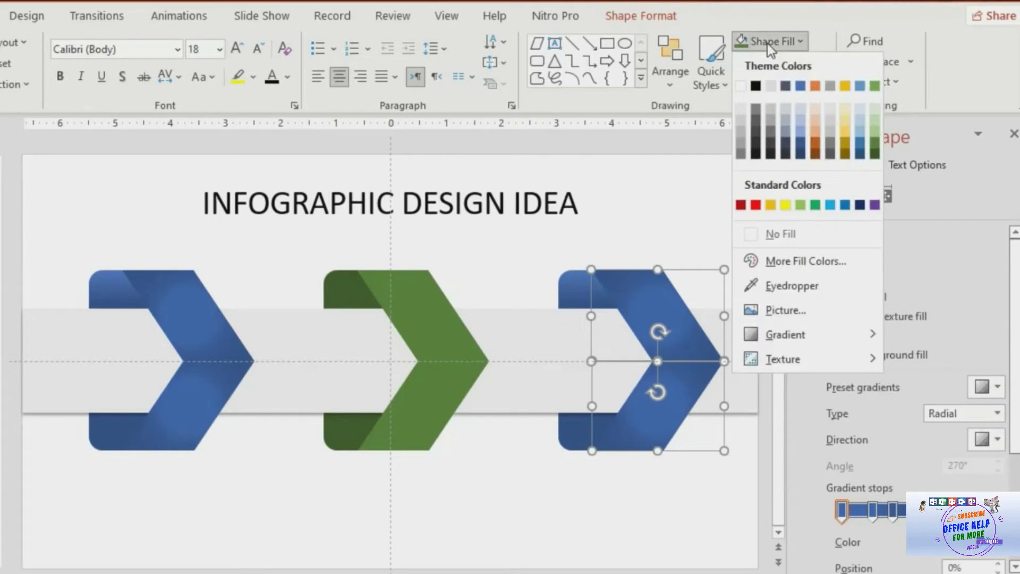
left_click(755, 205)
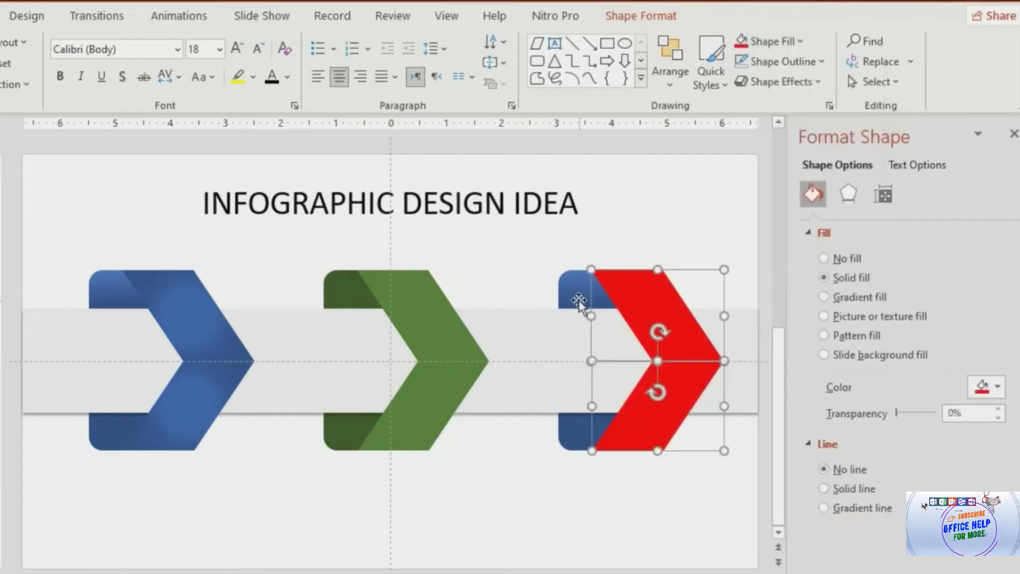
left_click(585, 292)
left_click(760, 43)
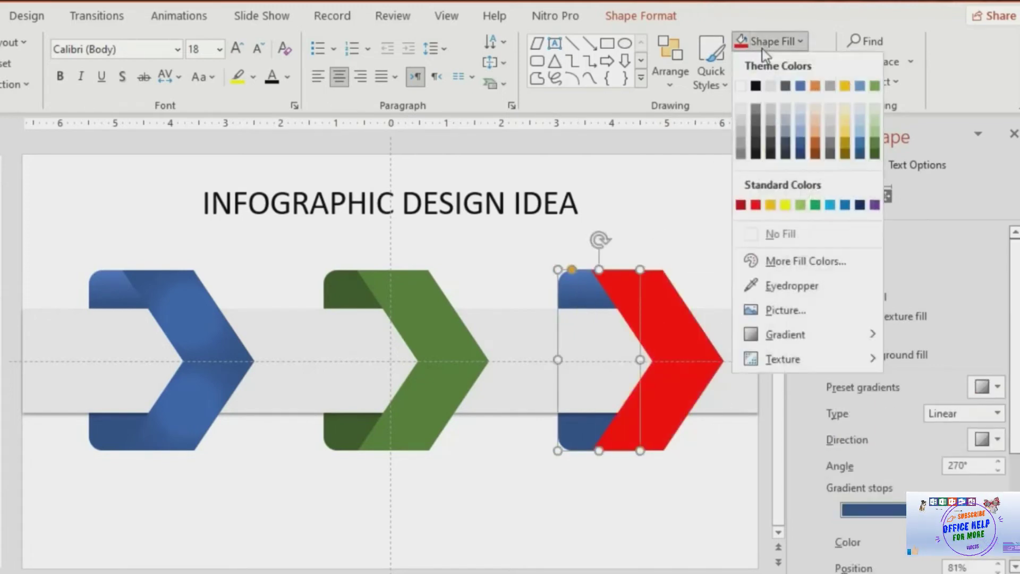
left_click(741, 205)
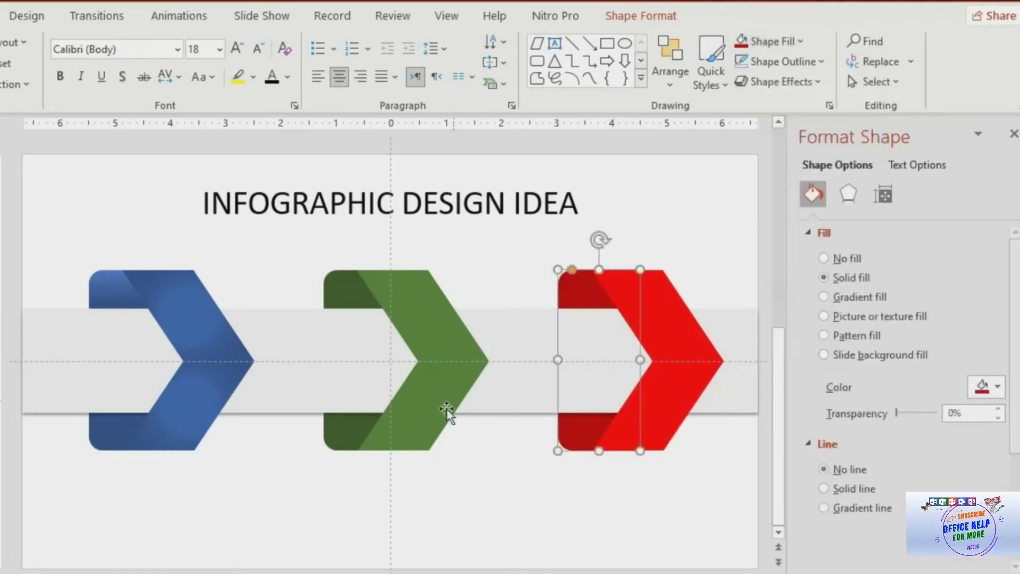
left_click(453, 490)
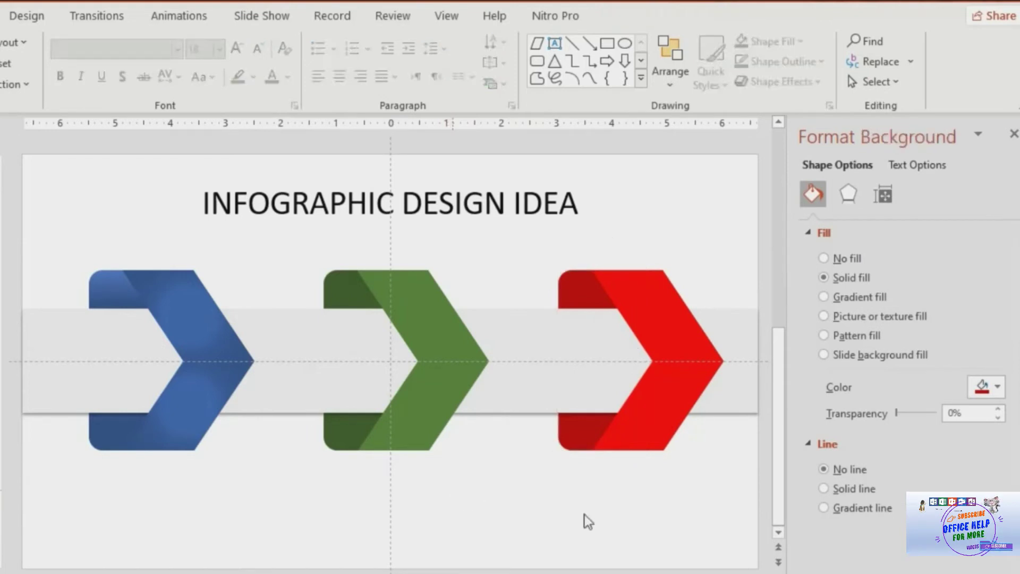
Give the INFOGRAPHIC text box a visible font colour and move it below the chevrons
left_click(681, 504)
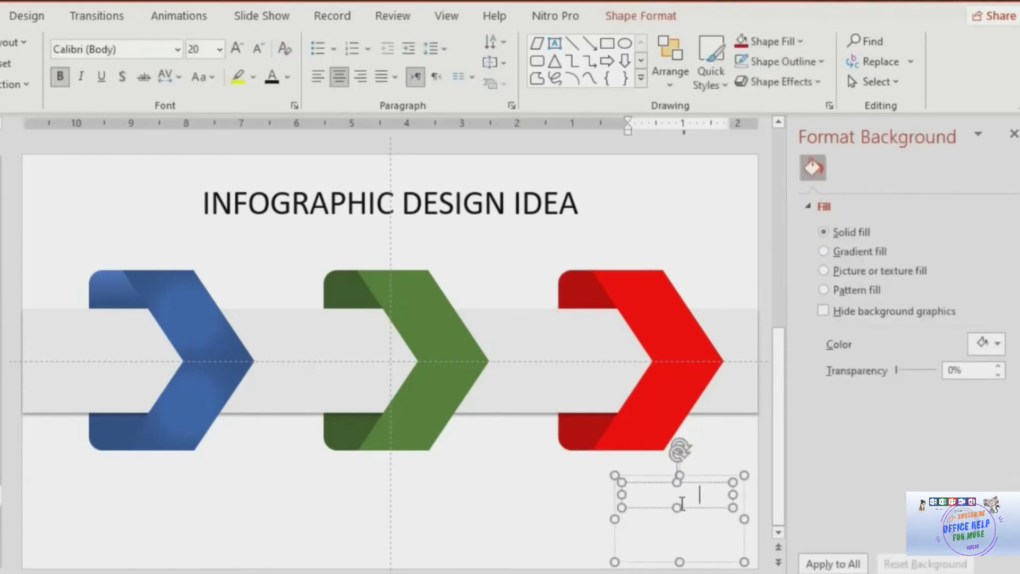
left_click(696, 474)
left_click(274, 75)
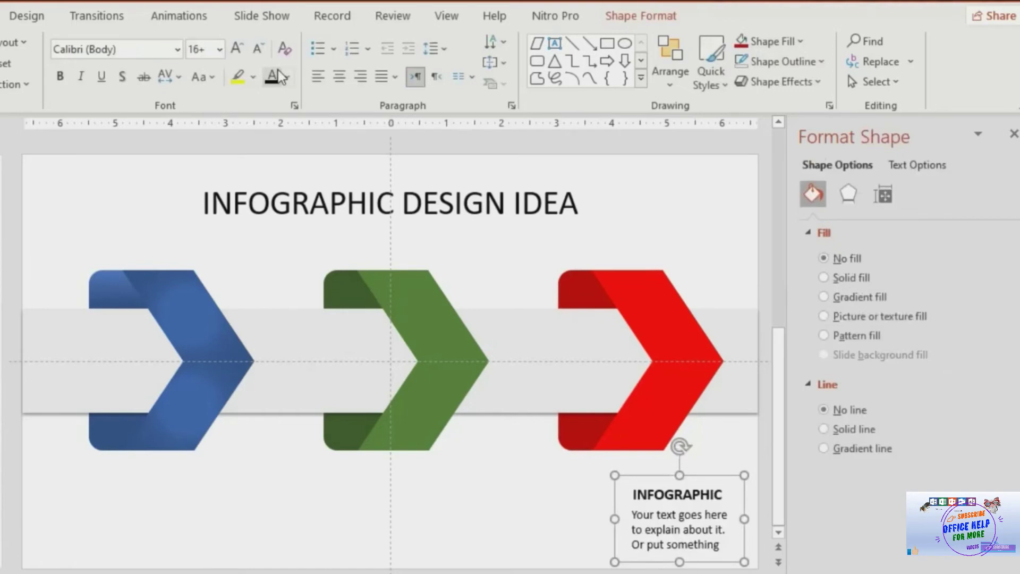
left_click_drag(695, 474, 289, 443)
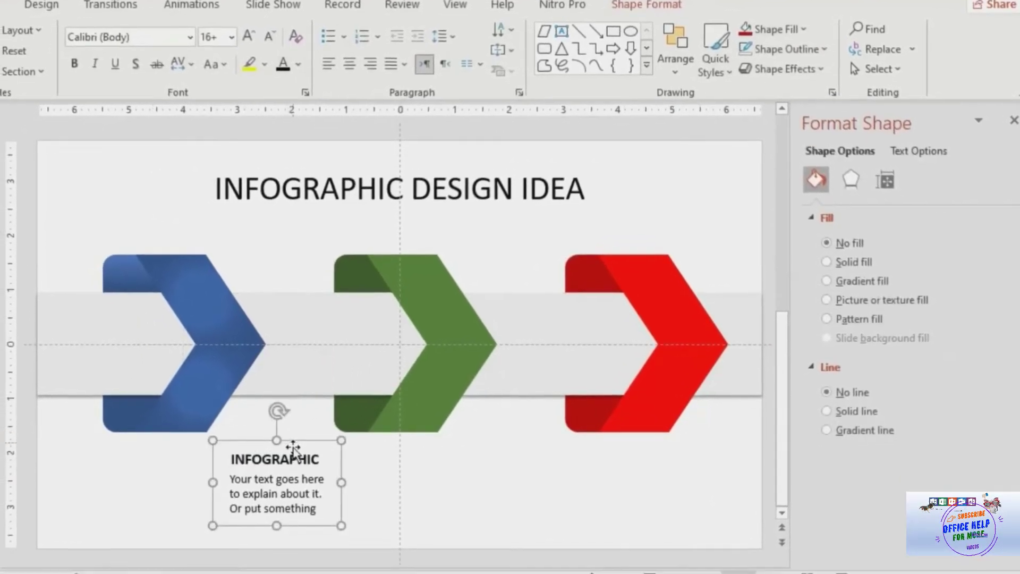
Bring the INFOGRAPHIC text box to the front and move it onto the blue chevron
right_click(290, 450)
left_click(301, 438)
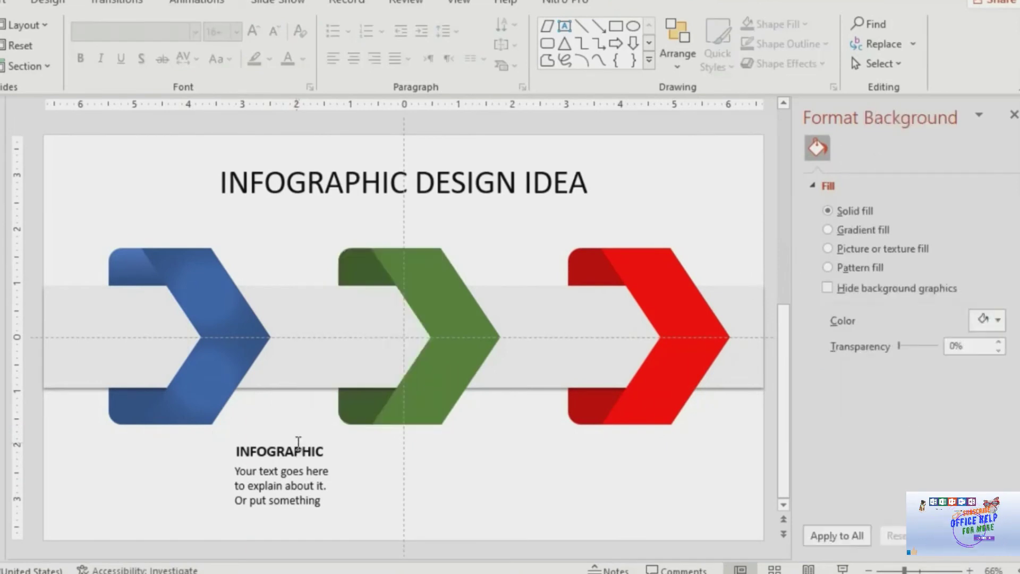
left_click(302, 435)
left_click(304, 432)
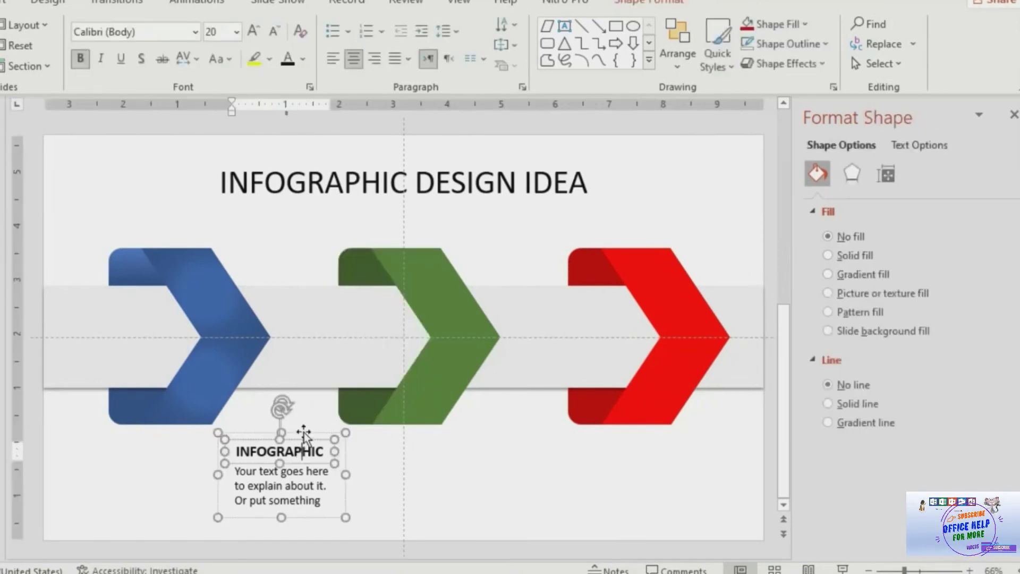
right_click(303, 432)
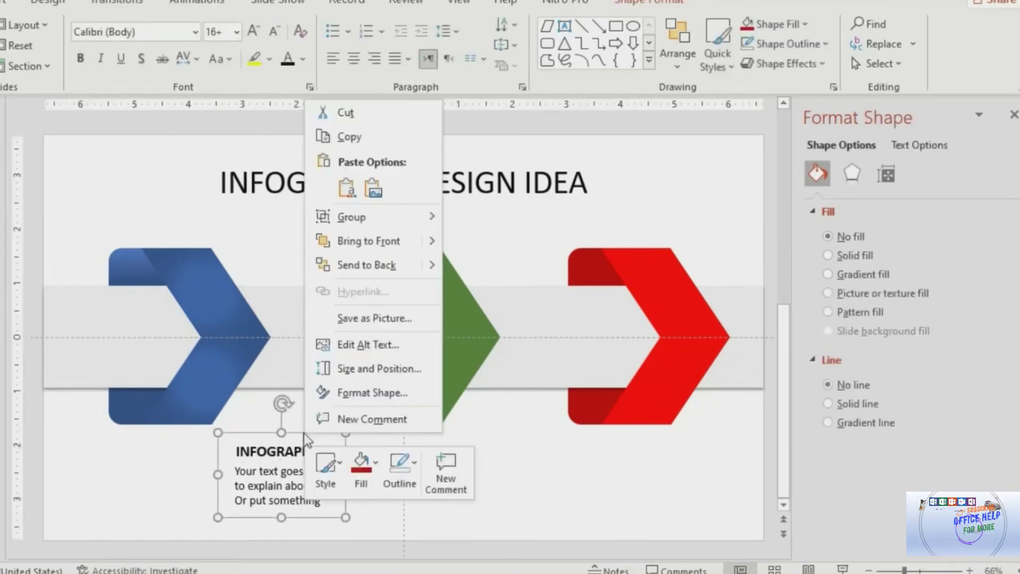
left_click(382, 240)
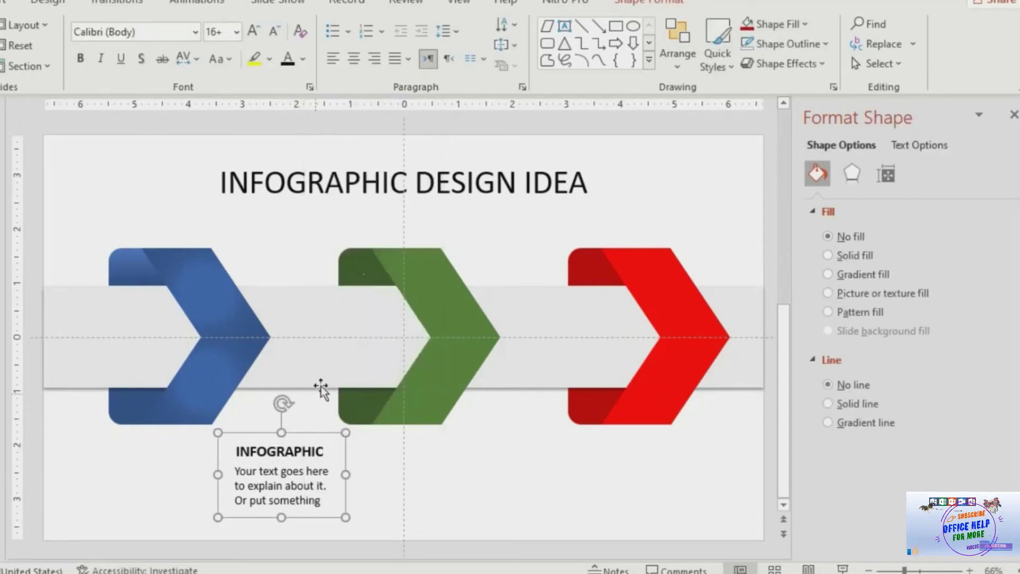
mouse_move(308, 433)
left_mouse_down()
mouse_move(140, 302)
mouse_move(154, 286)
left_mouse_up()
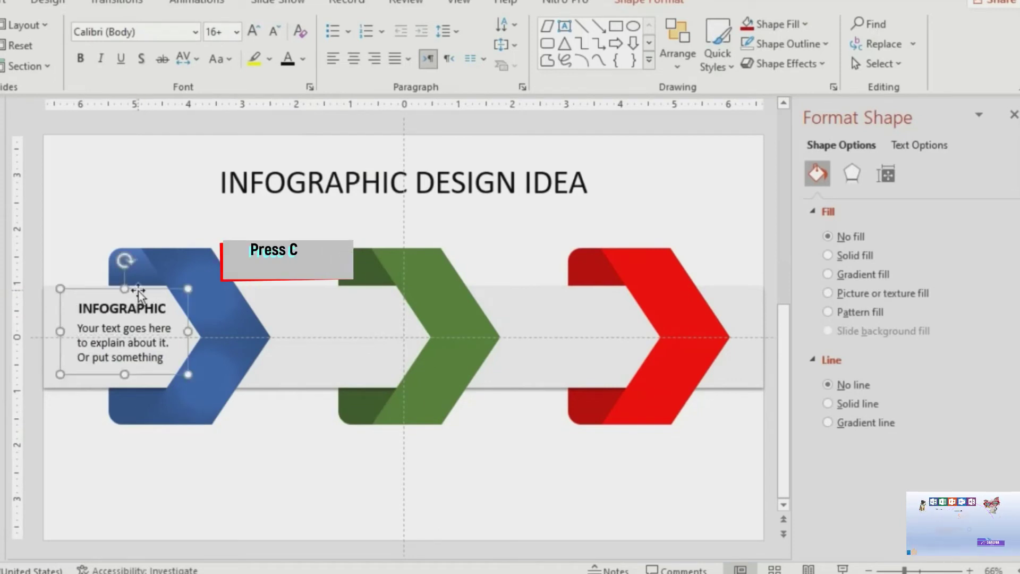
Position the INFOGRAPHIC text on the blue chevron and place copies on the green and red chevrons
left_click_drag(138, 291, 372, 295)
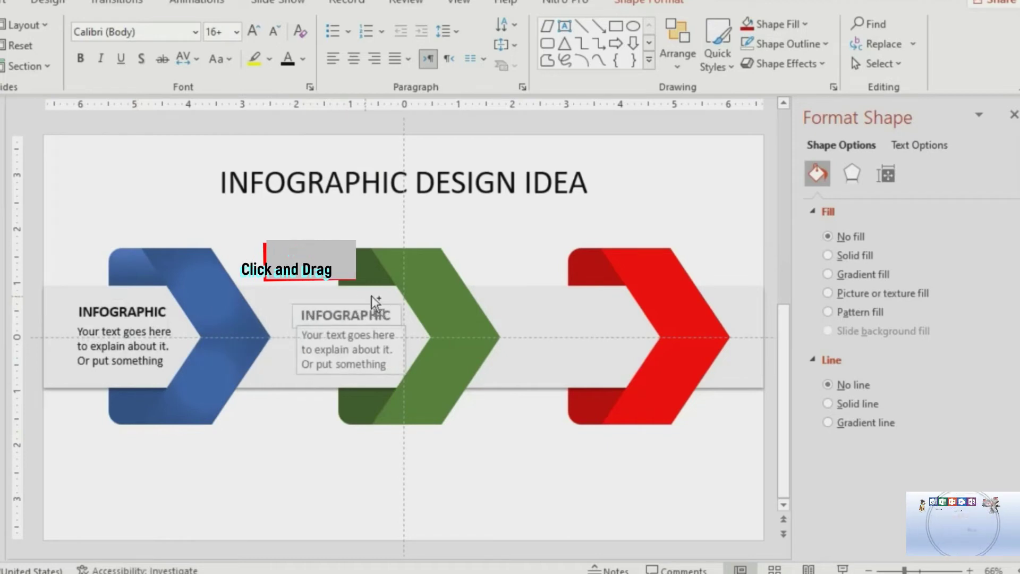
left_click_drag(372, 296, 587, 294)
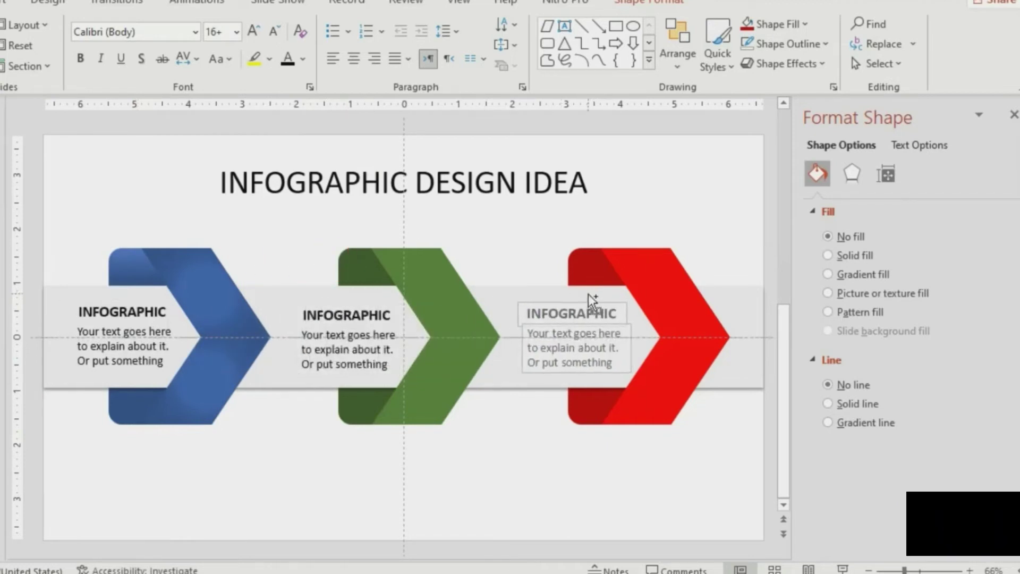
left_click_drag(588, 294, 587, 294)
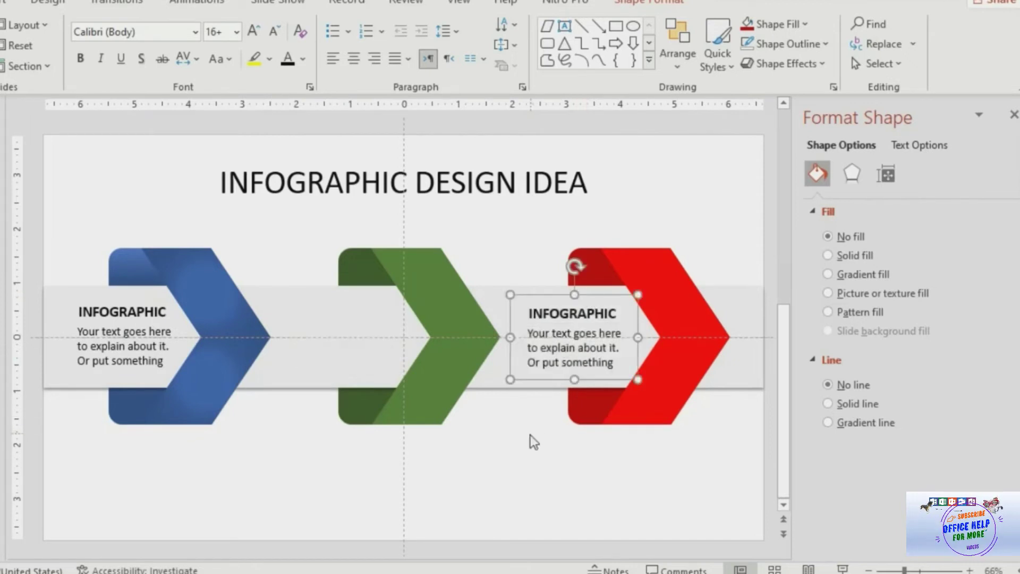
left_click_drag(593, 303, 349, 297)
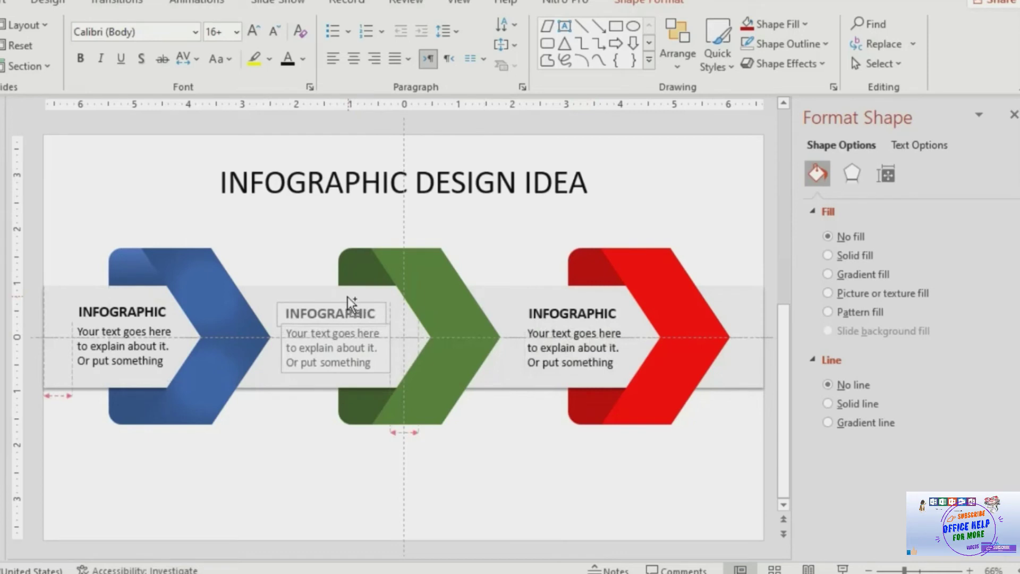
left_click_drag(349, 296, 351, 296)
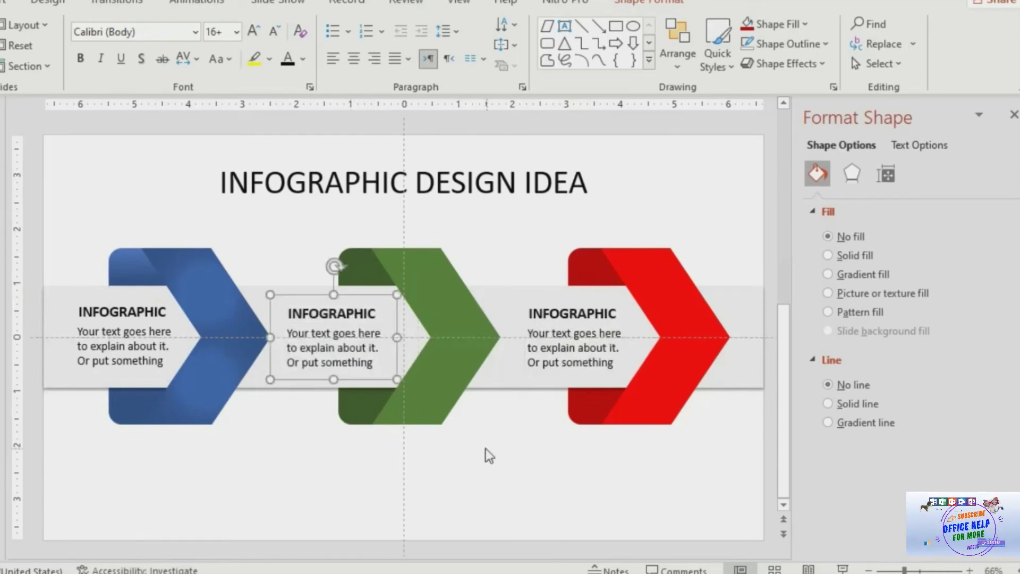
left_click(504, 455)
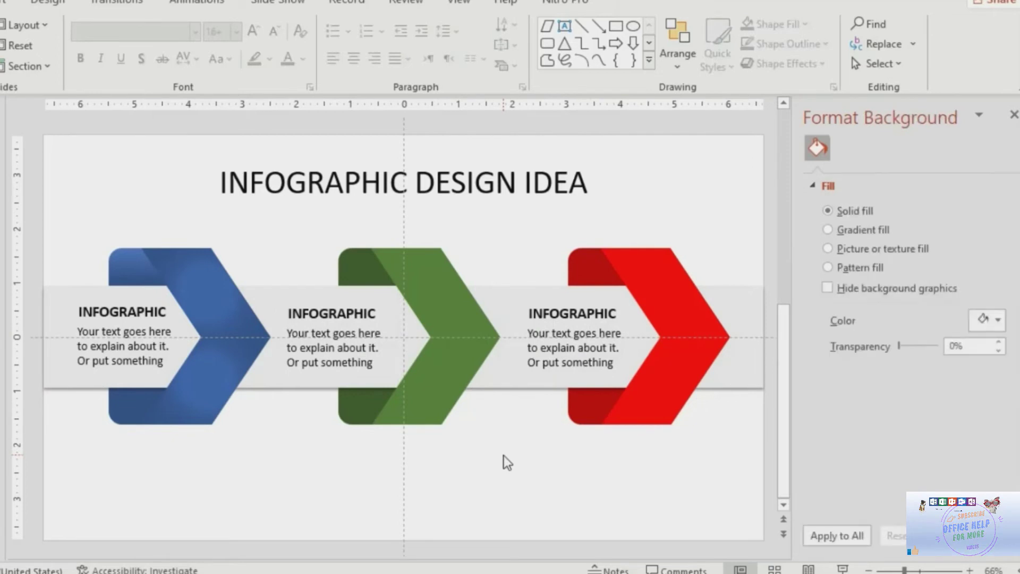
Draw a short vertical line under the blue chevron with a solid dark outline and Offset: Left shadow
scroll(503, 455, "down", 2, "ctrl")
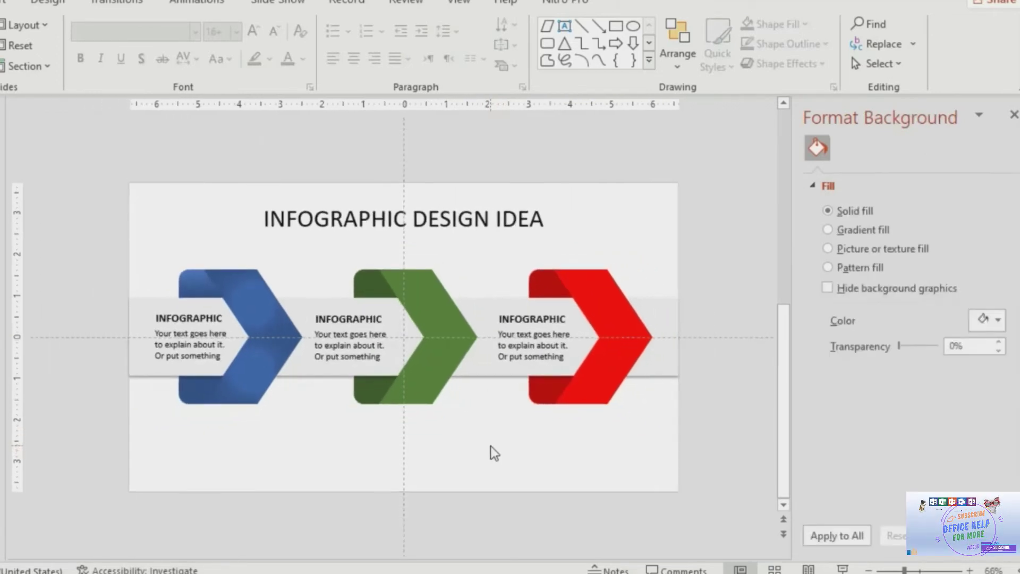
scroll(489, 445, "up", 2, "ctrl")
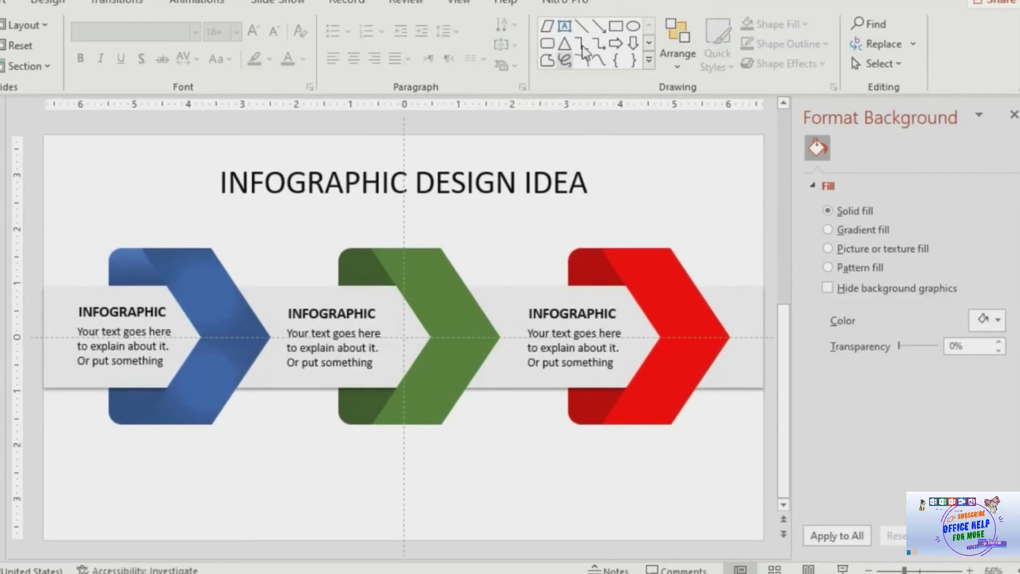
left_click(581, 25)
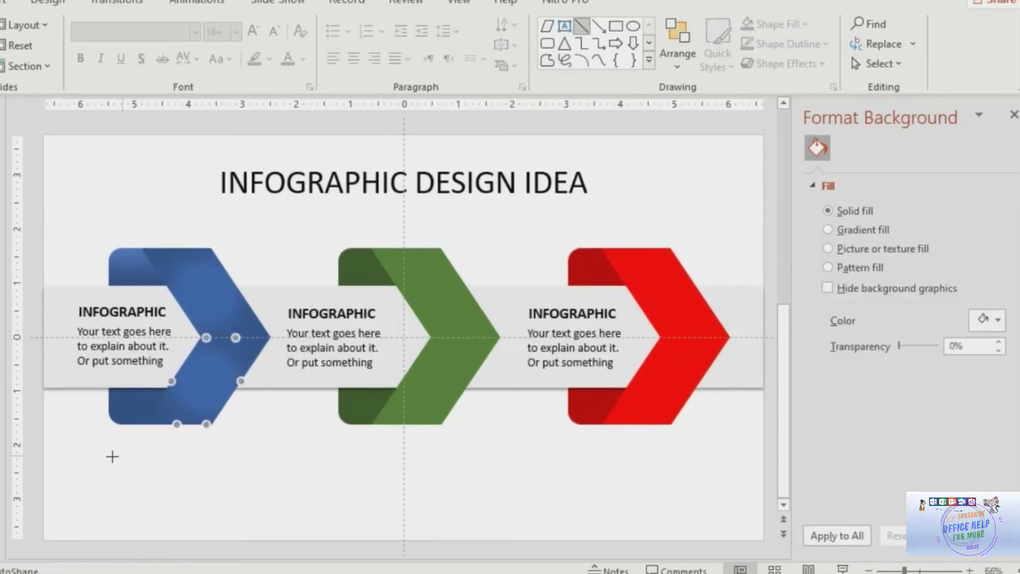
left_click_drag(111, 446, 107, 498)
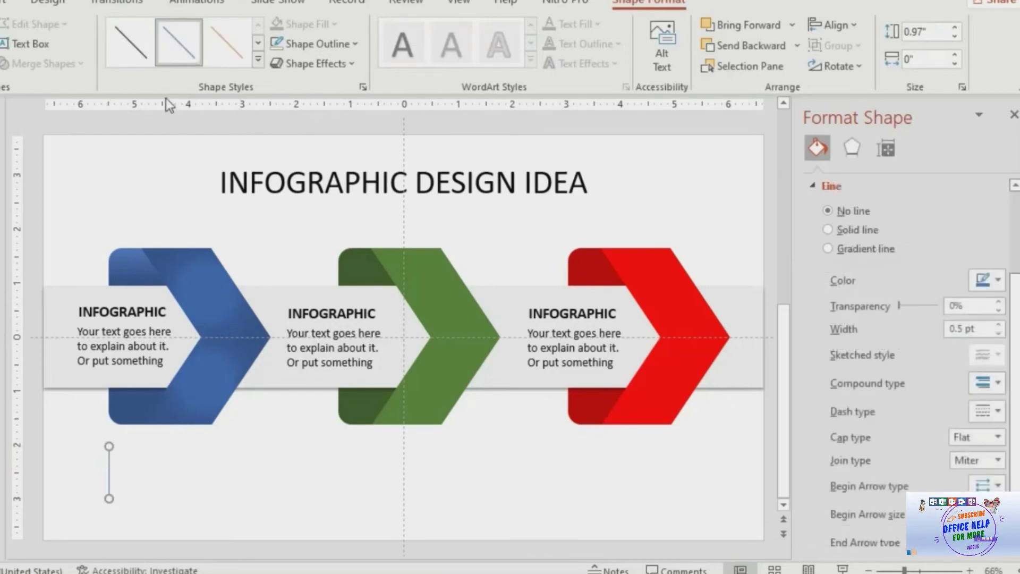
left_click(130, 42)
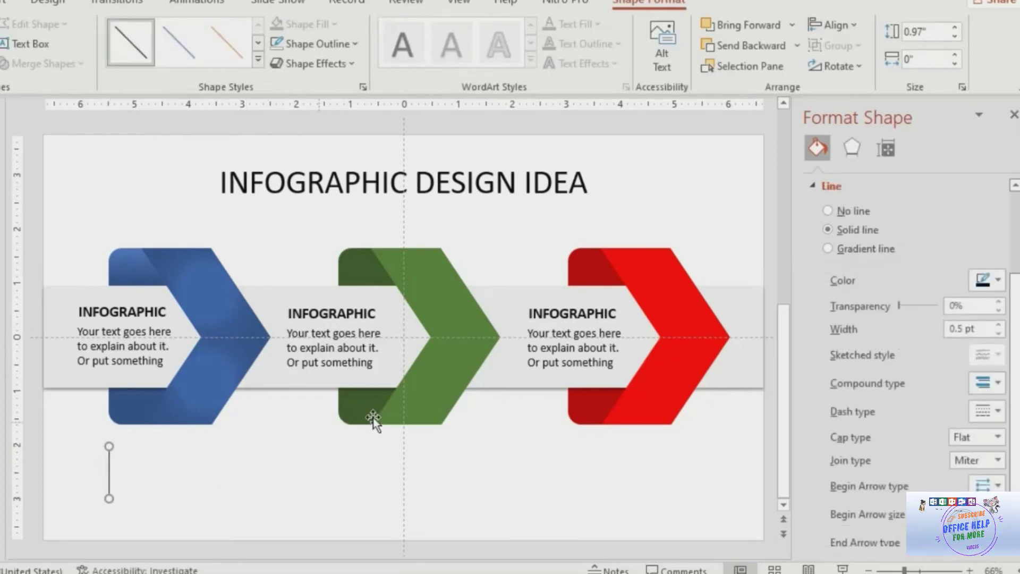
left_click(854, 149)
left_click(982, 209)
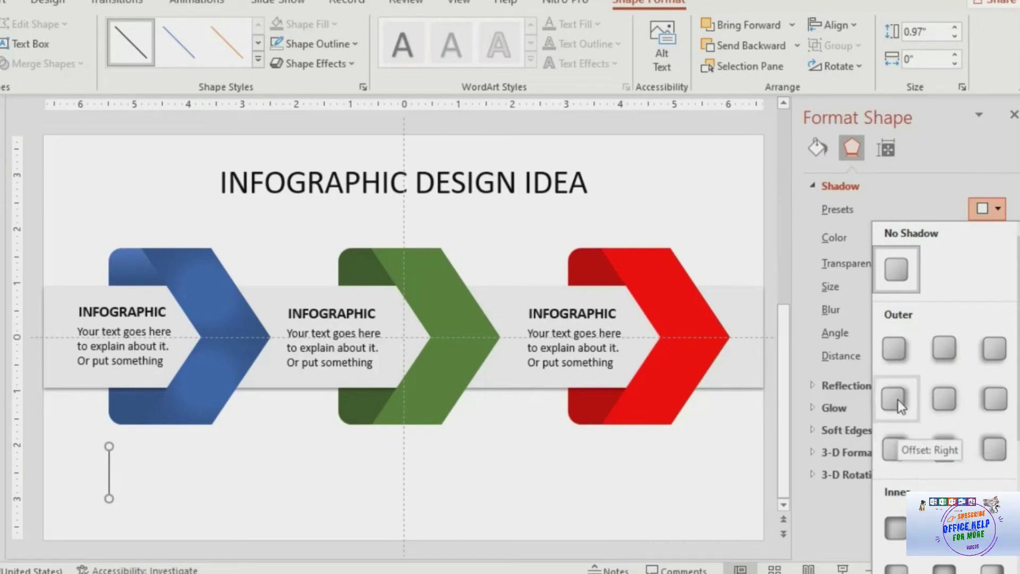
left_click(994, 399)
left_click(292, 493)
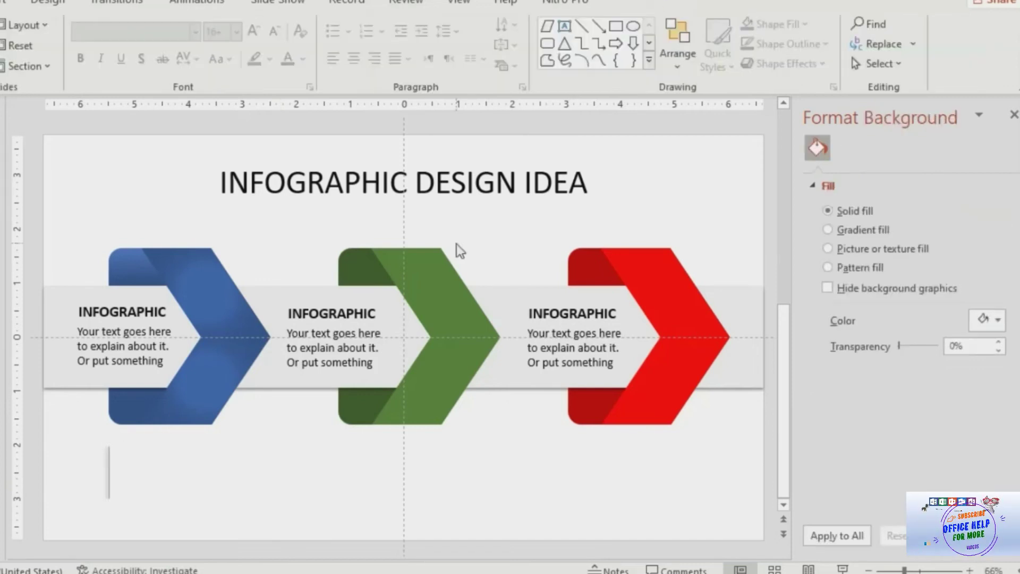
Add a STEP 1 text box beside the vertical line in the Oswald font
left_click(565, 26)
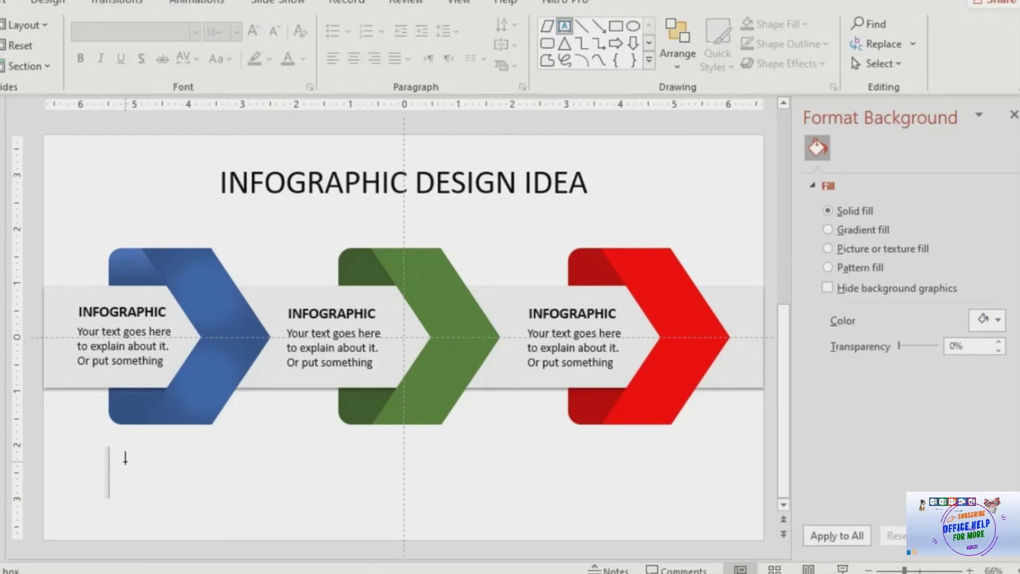
left_click_drag(126, 460, 207, 490)
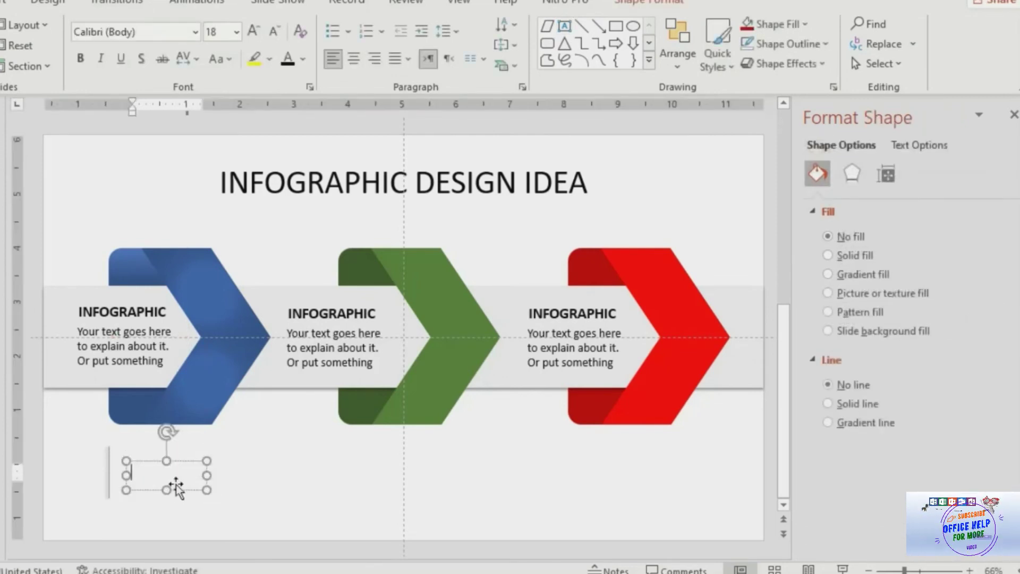
type("STEP 1")
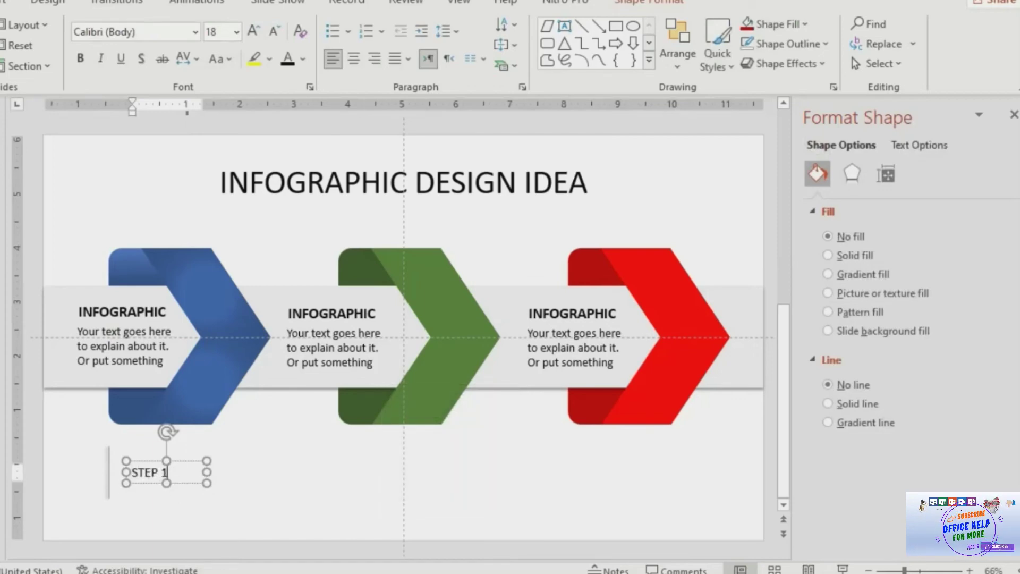
key("Escape")
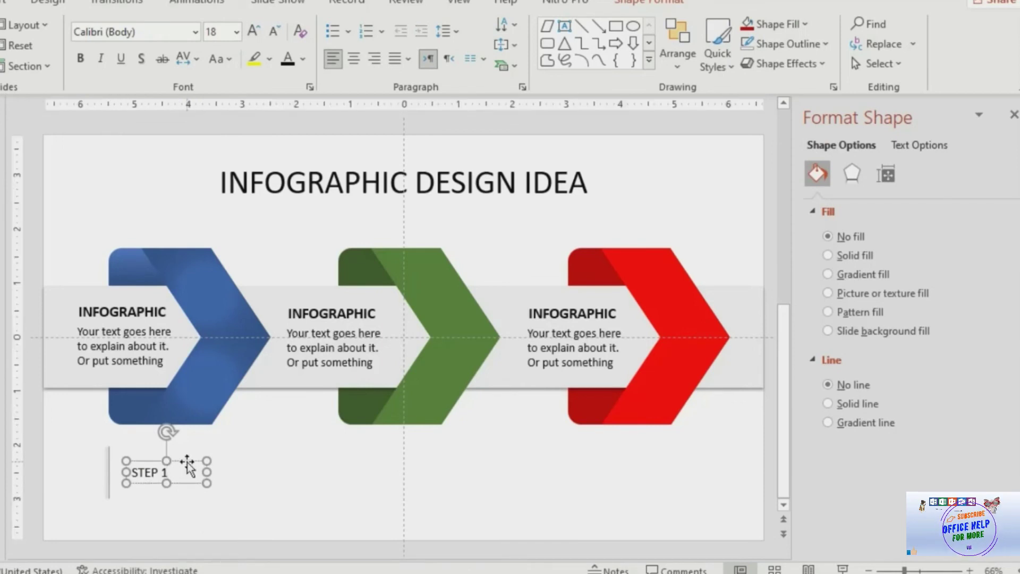
left_click(127, 32)
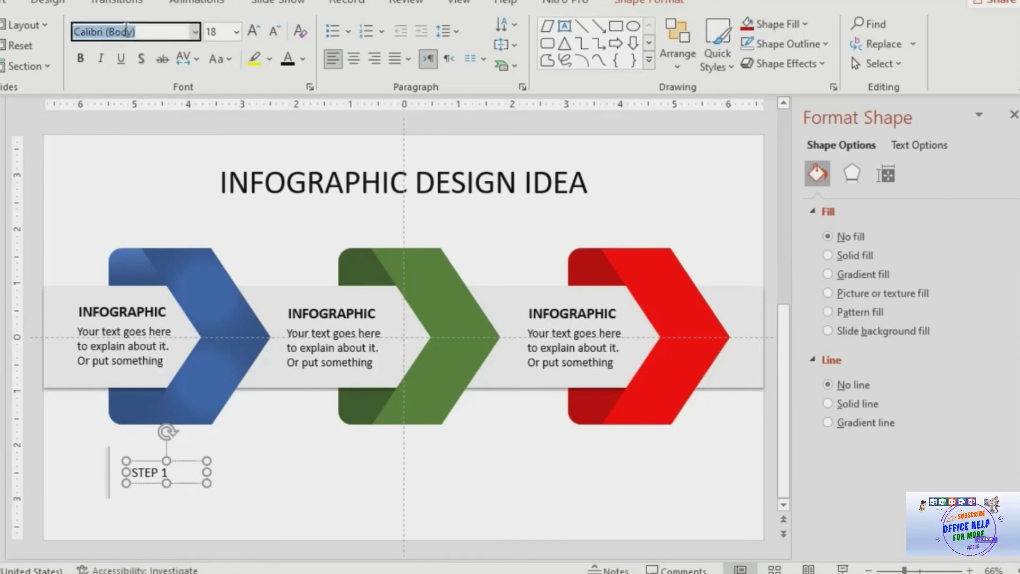
type("Oswald")
key("Return")
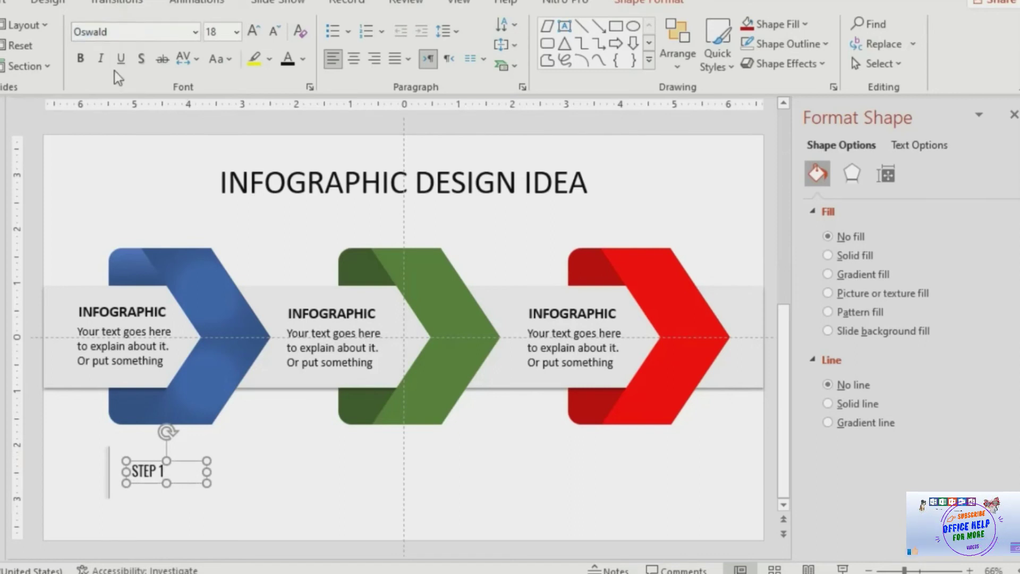
Make the STEP 1 label bold 36 pt on one line, place it, and group it with its line
left_click(82, 59)
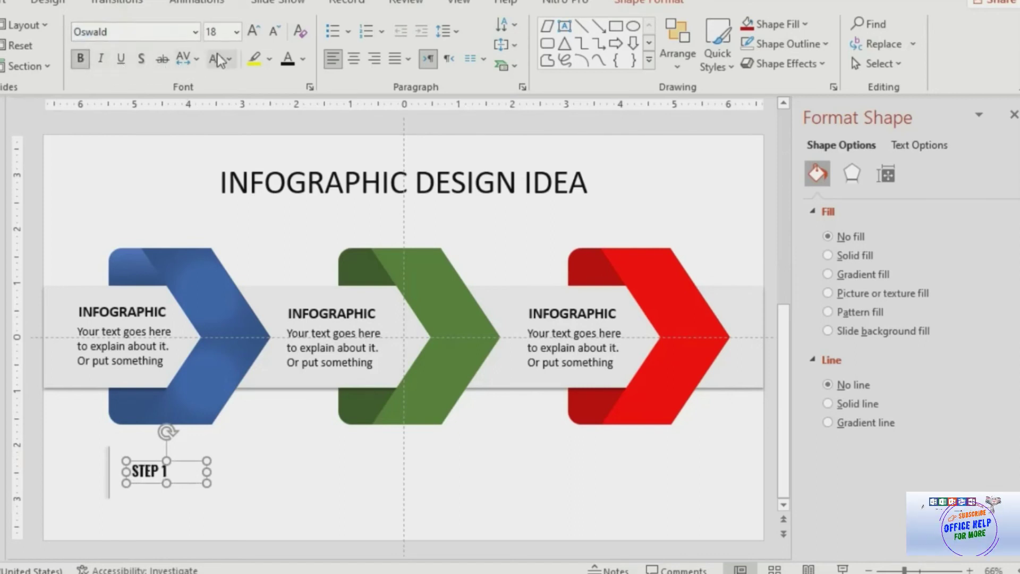
left_click(235, 33)
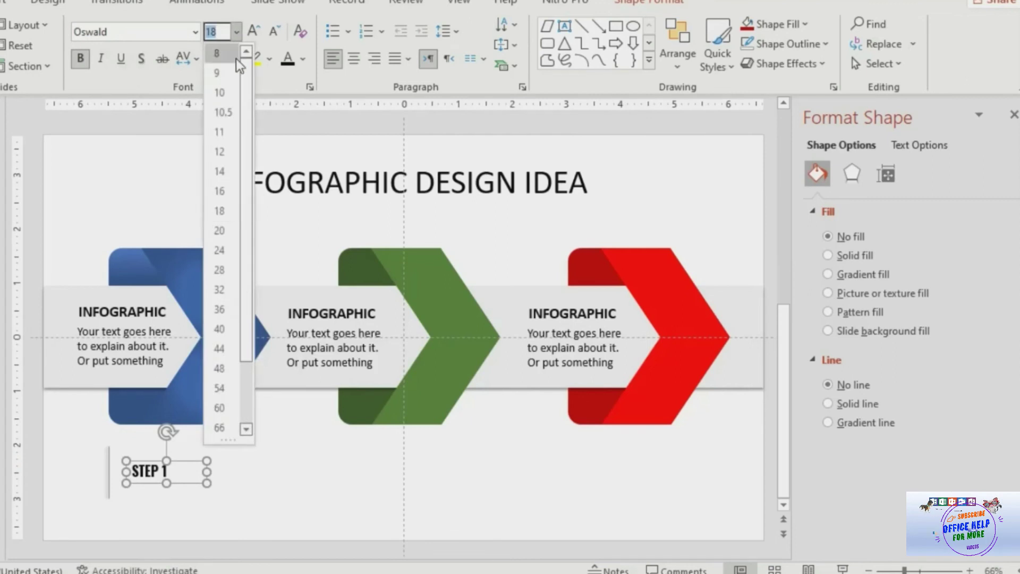
left_click(219, 309)
left_click_drag(208, 494, 242, 493)
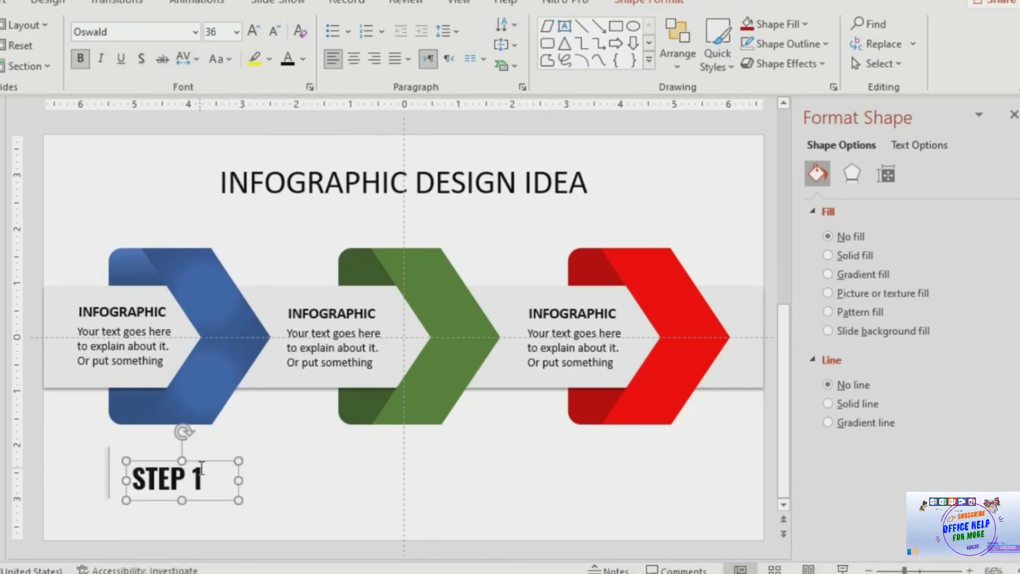
left_click_drag(201, 464, 192, 455)
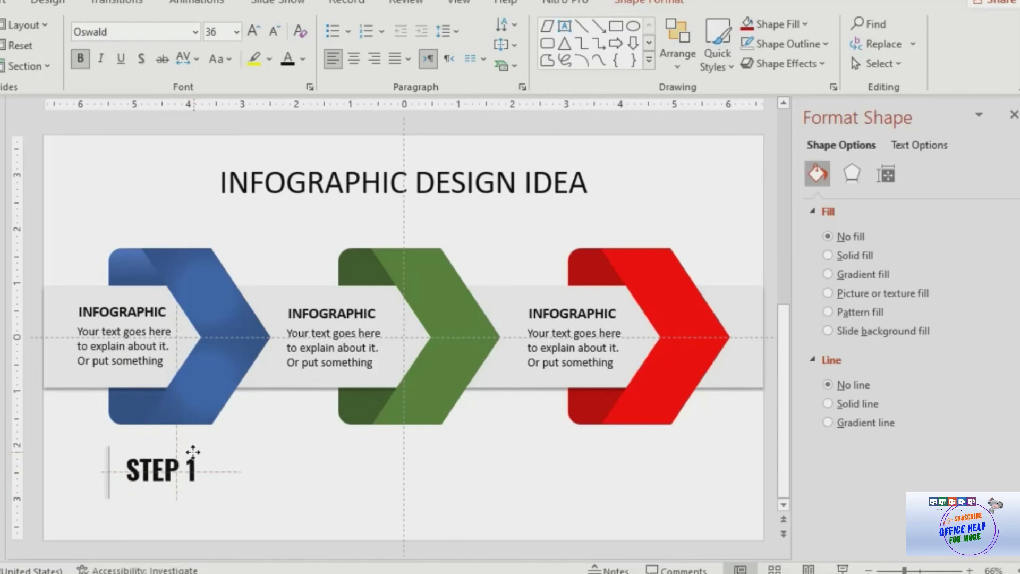
left_click_drag(192, 455, 192, 452)
left_click(109, 469, "shift")
key("ctrl+g")
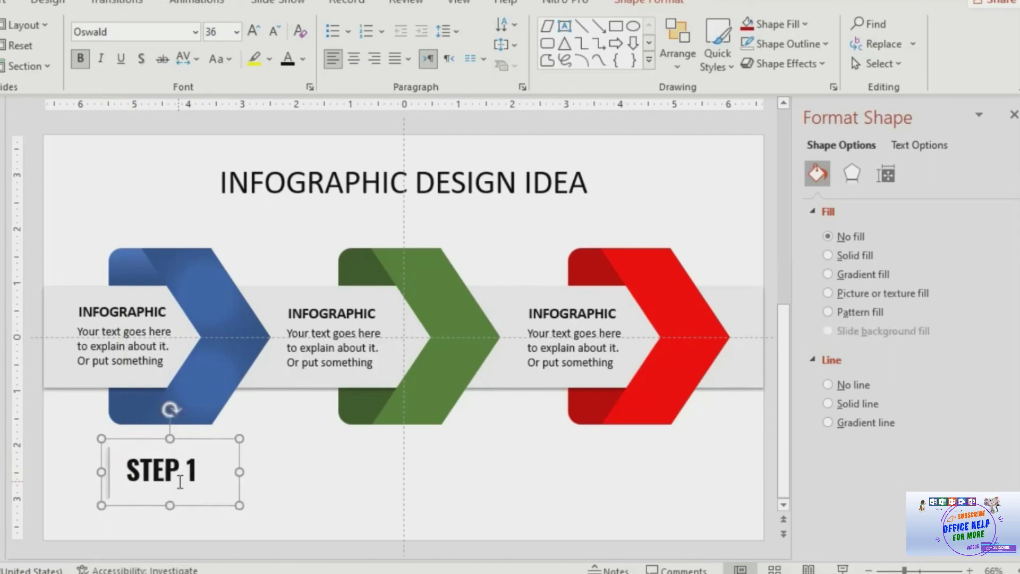
left_click_drag(198, 440, 648, 433)
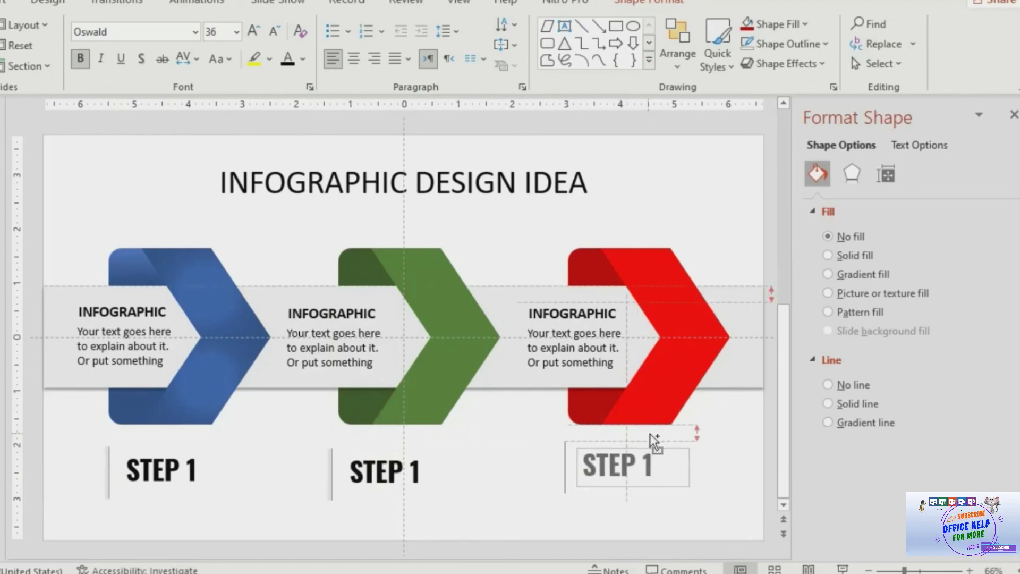
Copy the label group under the red chevron and renumber the middle and right labels to 2 and 3
left_click_drag(649, 434, 654, 434)
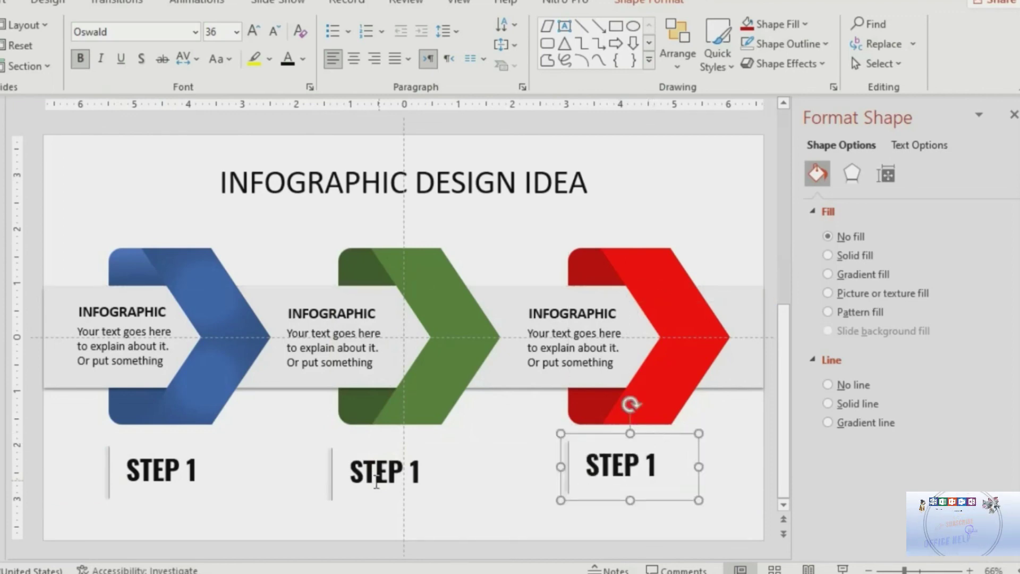
left_click(414, 472)
double_click(414, 472)
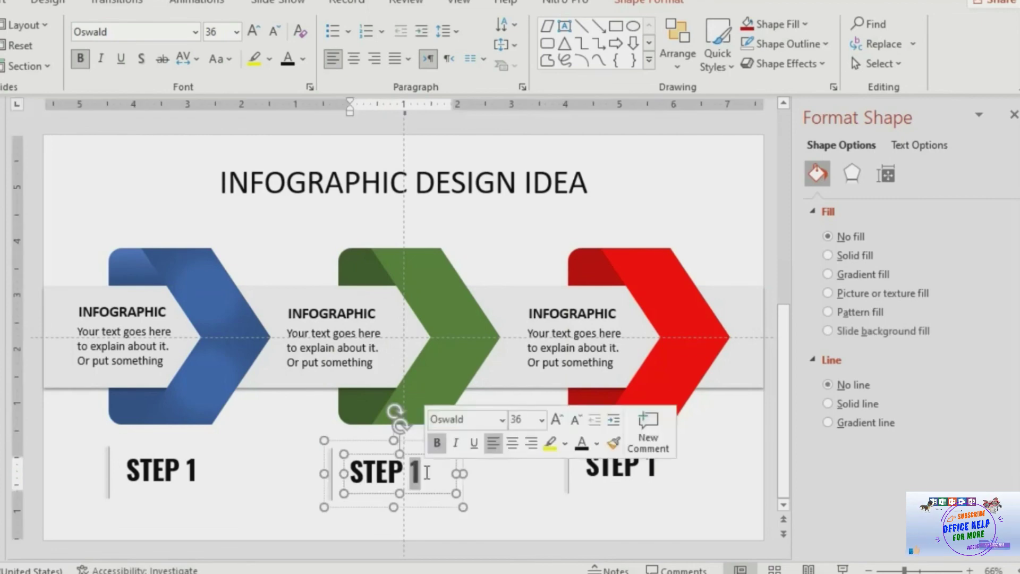
type("2")
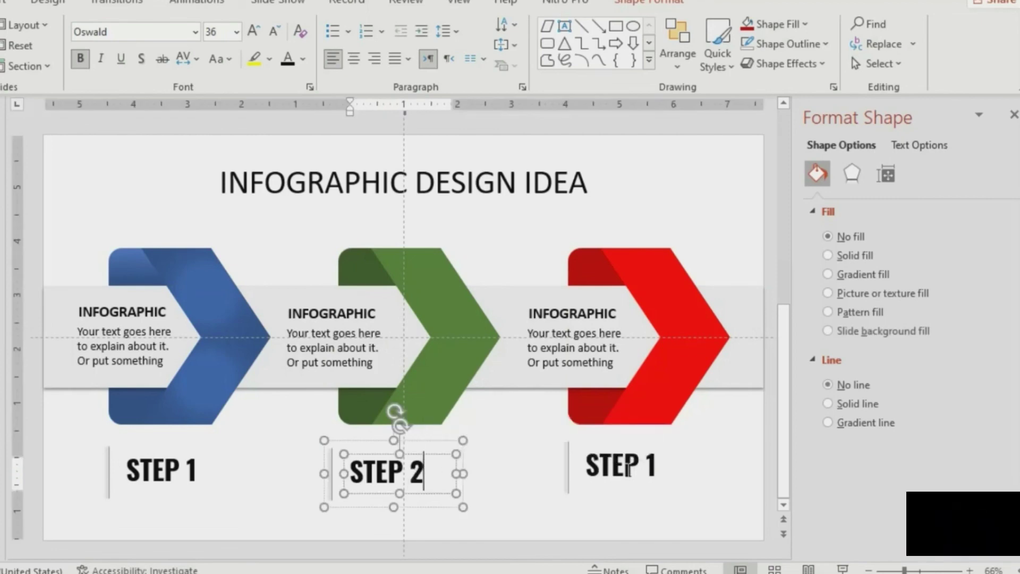
left_click(653, 465)
double_click(652, 466)
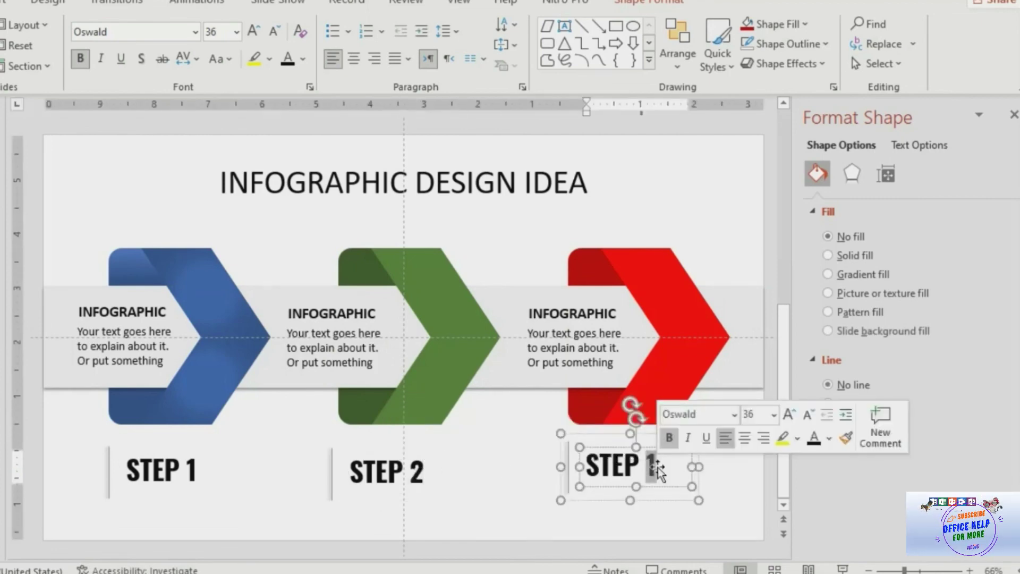
type("3")
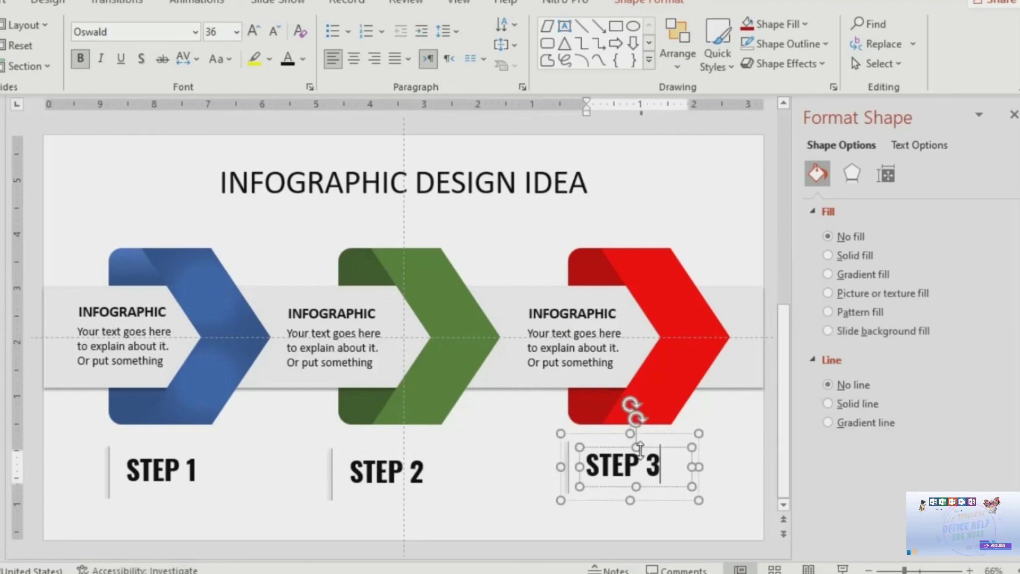
left_click(638, 447)
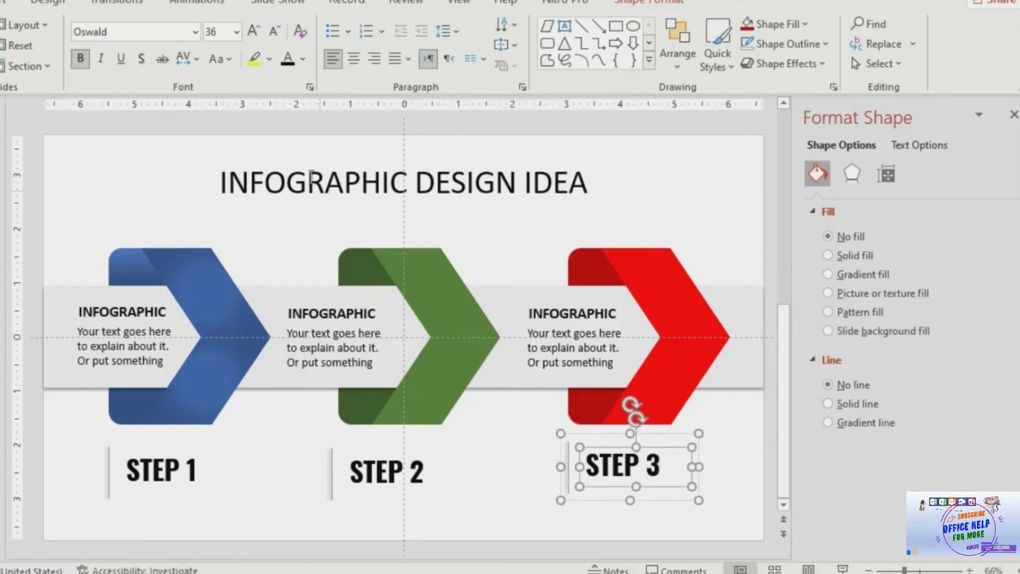
Colour the STEP 3 label red and the STEP 2 label dark green
left_click(303, 62)
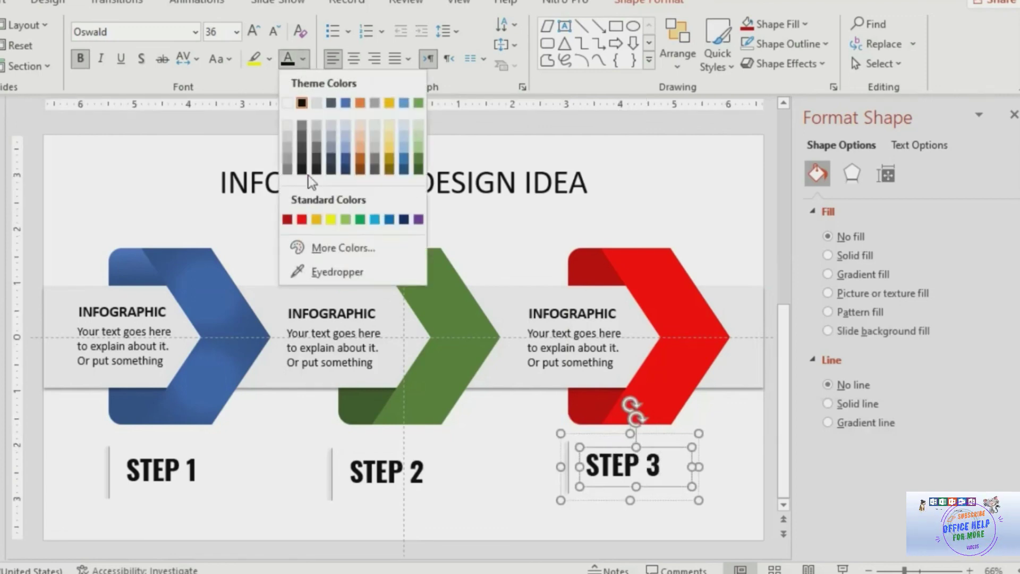
left_click(302, 222)
left_click(378, 467)
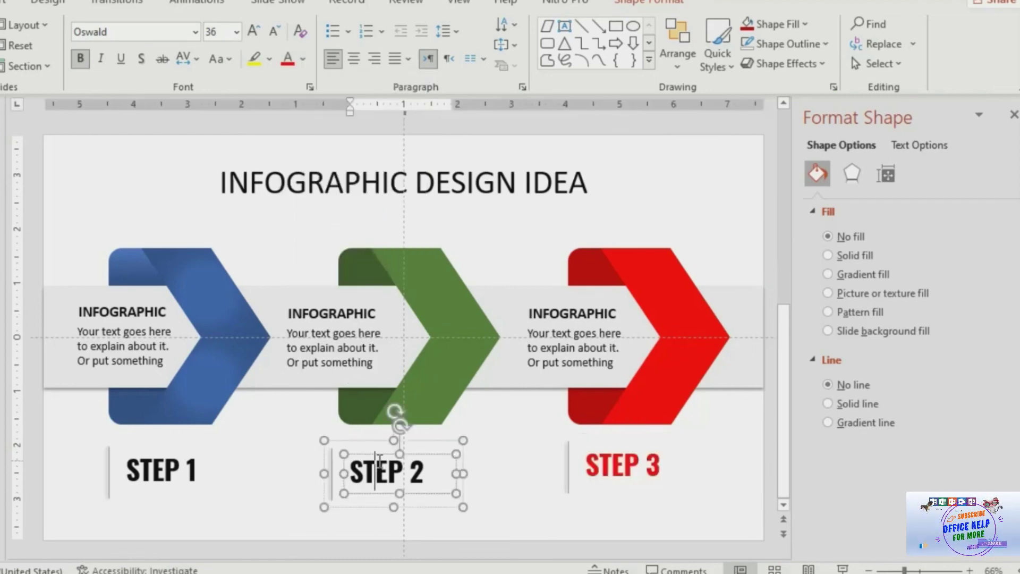
left_click(417, 456)
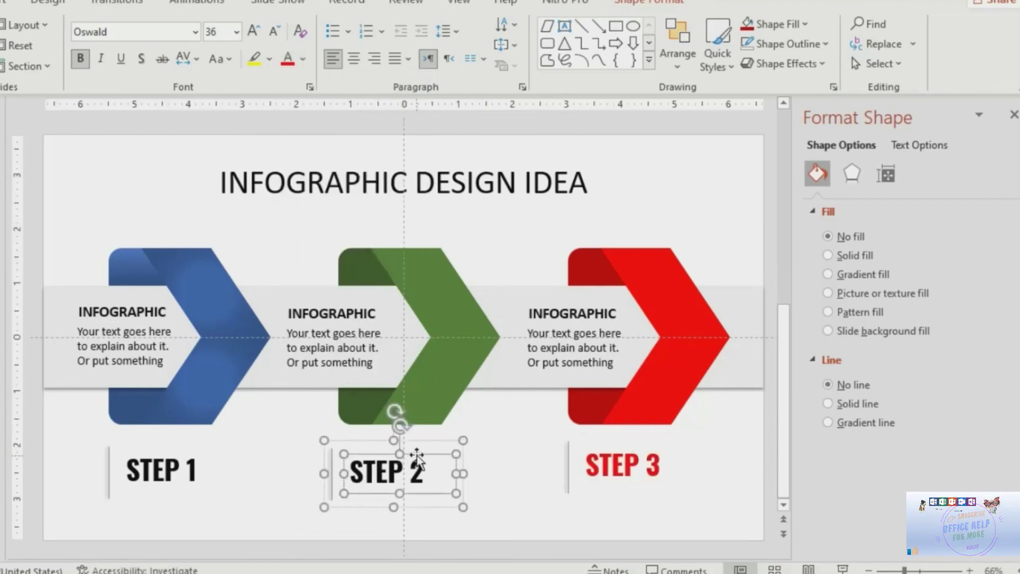
left_click(307, 58)
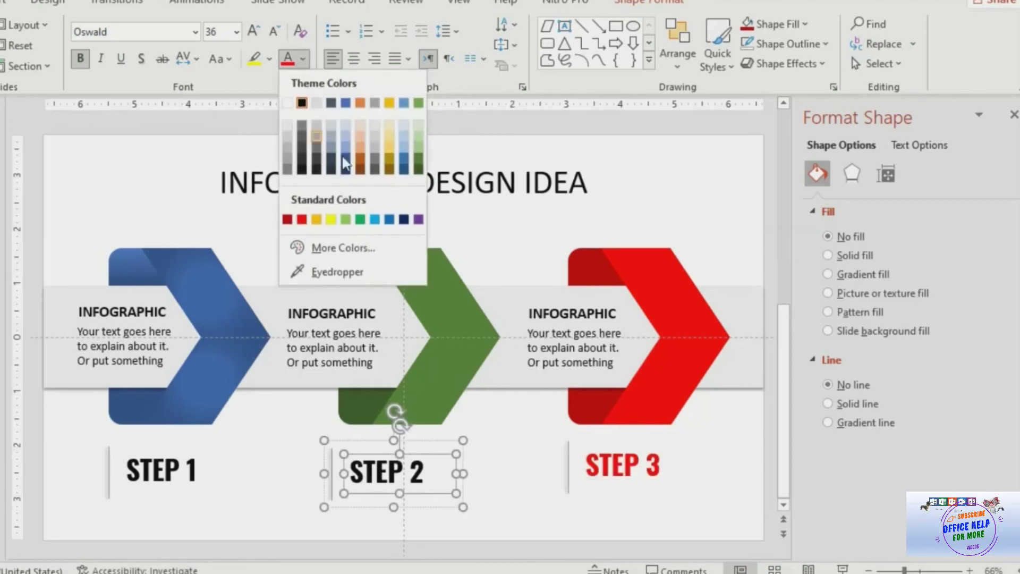
left_click(419, 171)
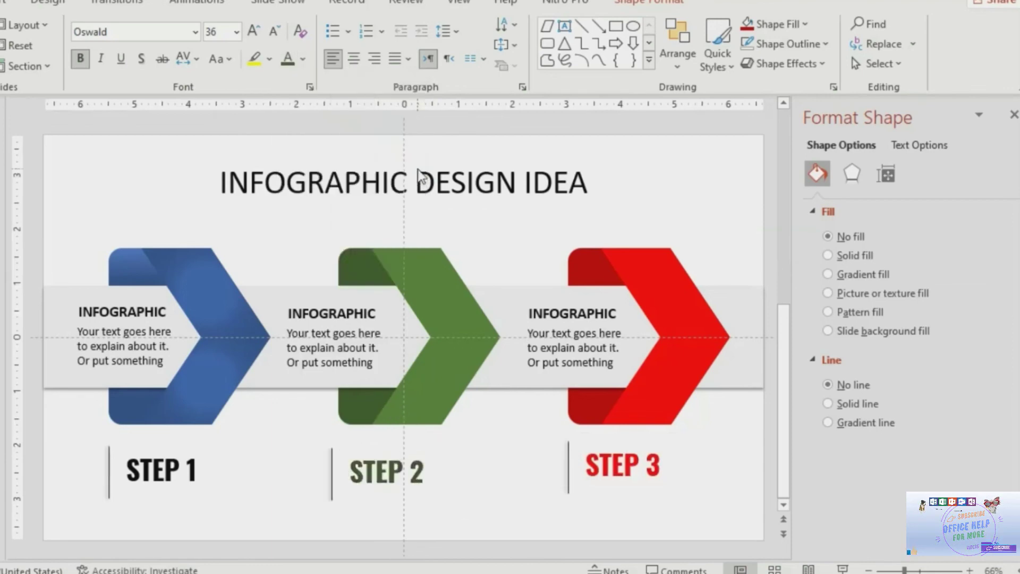
Colour the STEP 1 label dark blue
left_click(175, 462)
left_click(165, 467)
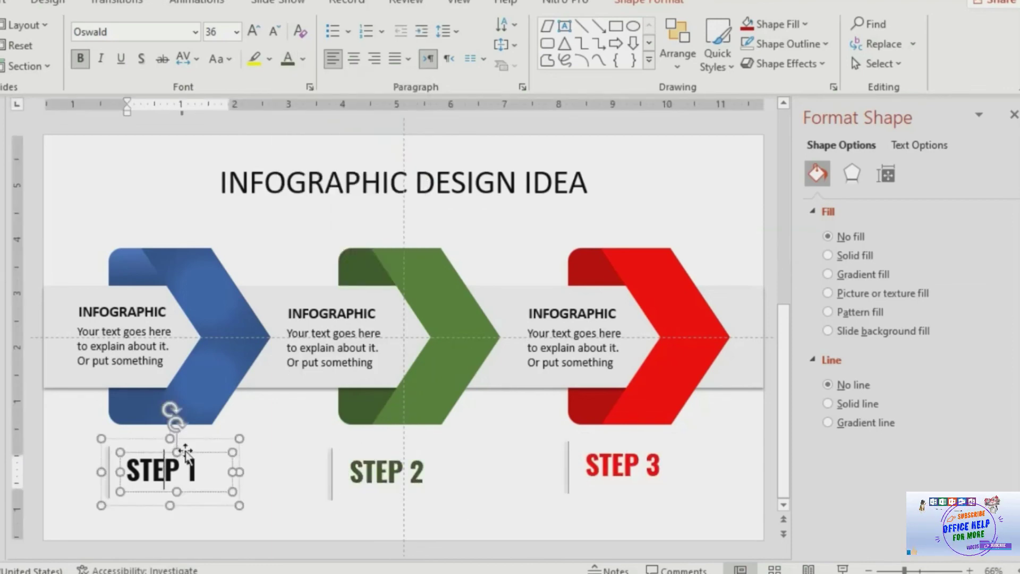
left_click(186, 453)
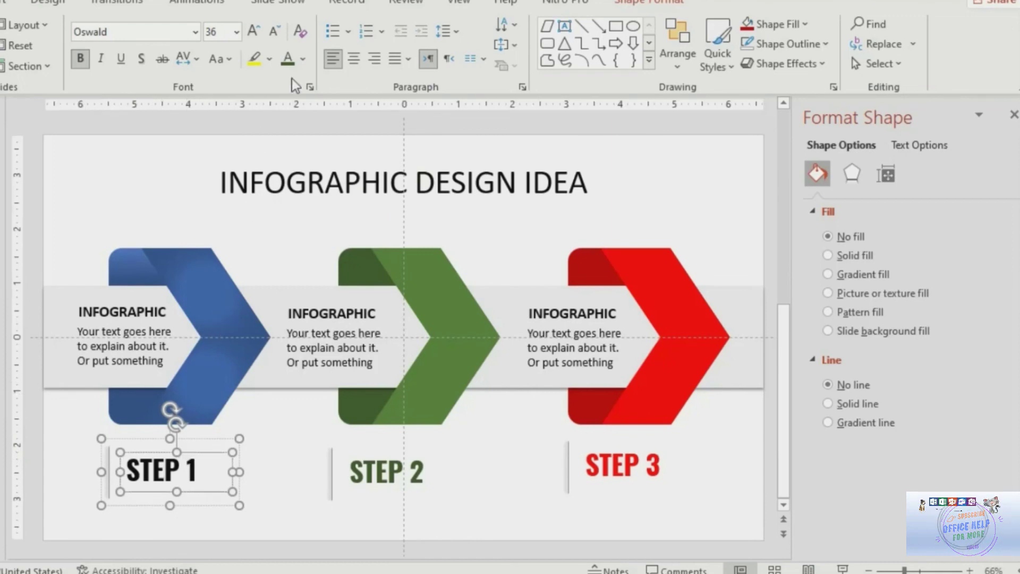
left_click(303, 59)
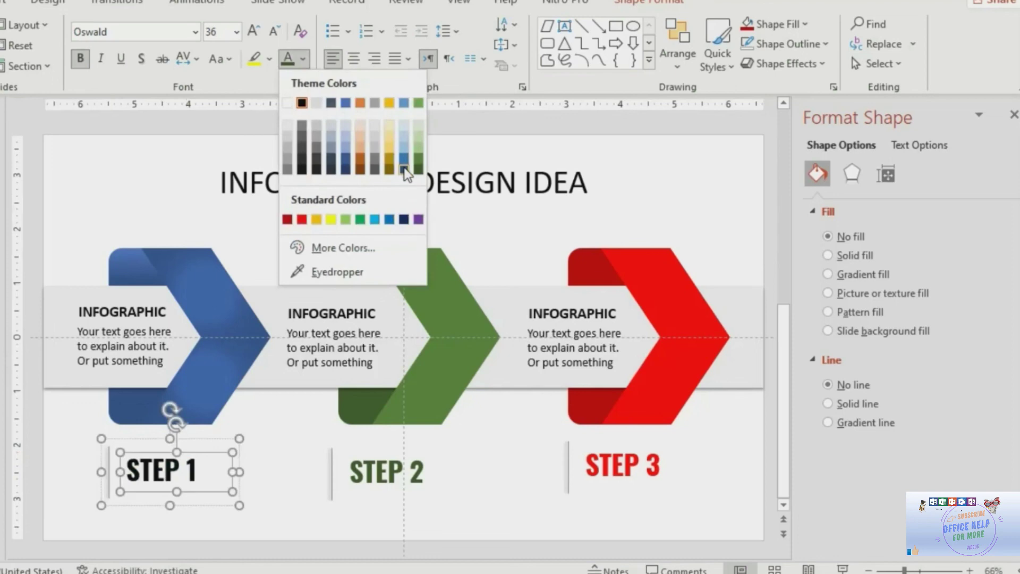
left_click(389, 219)
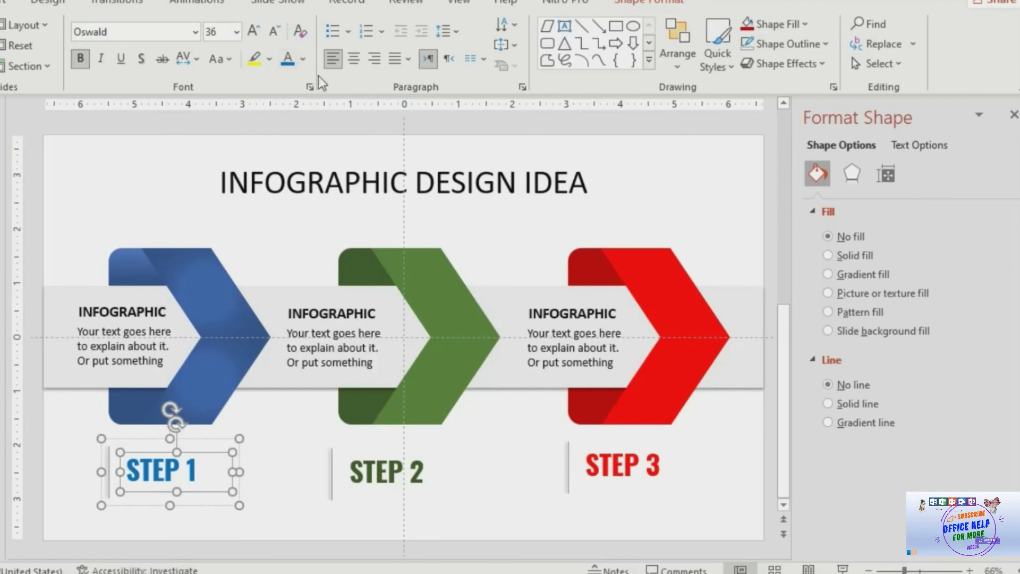
left_click(302, 61)
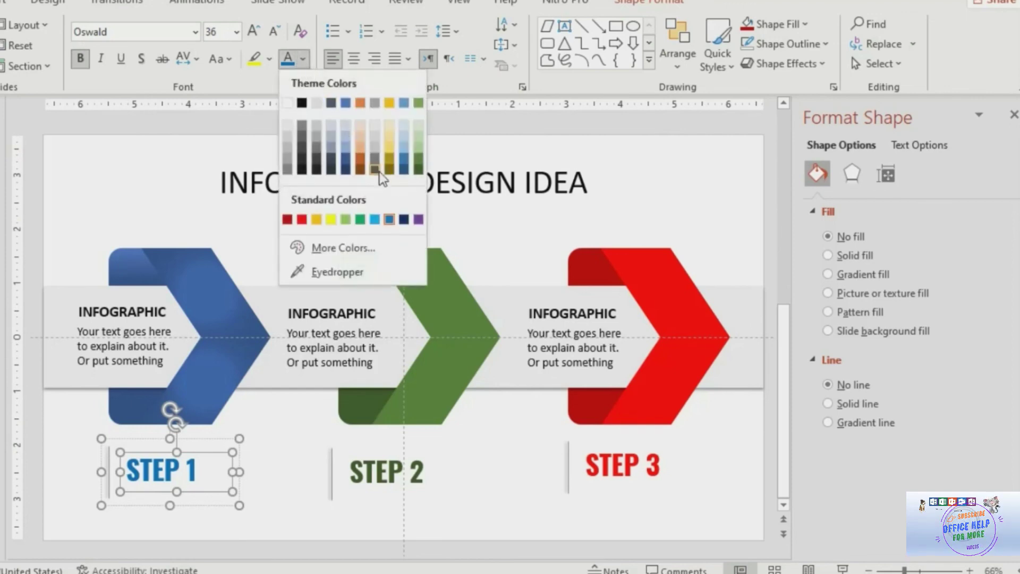
left_click(345, 171)
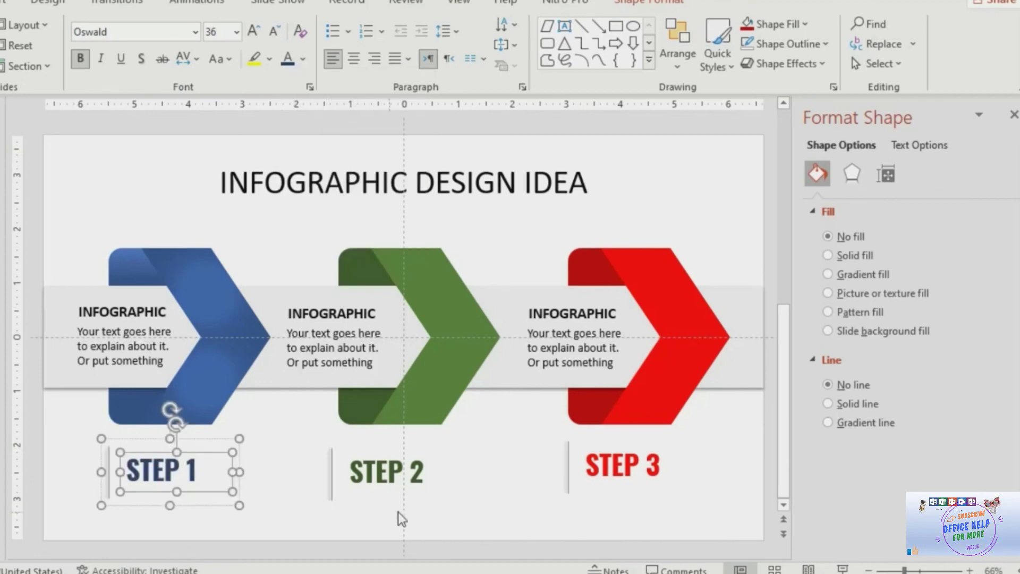
Deselect everything and scroll to view the finished infographic slide
left_click(486, 491)
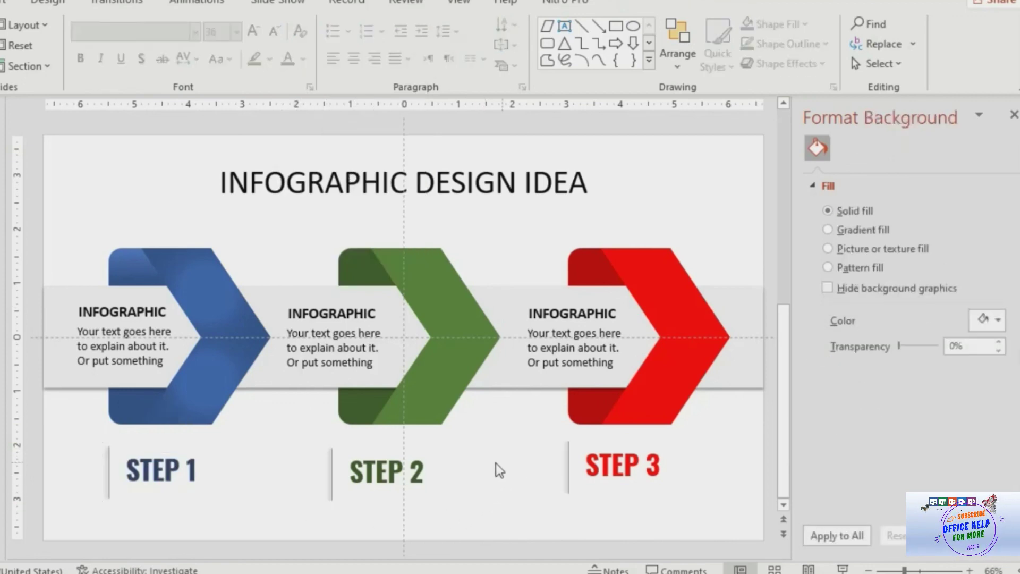
scroll(486, 467, "down", 2, "ctrl")
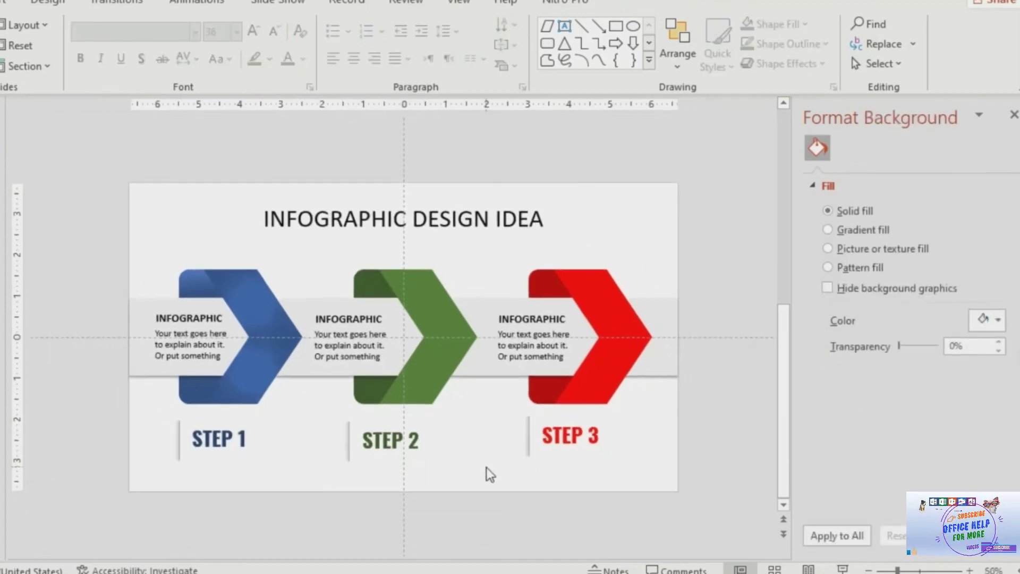